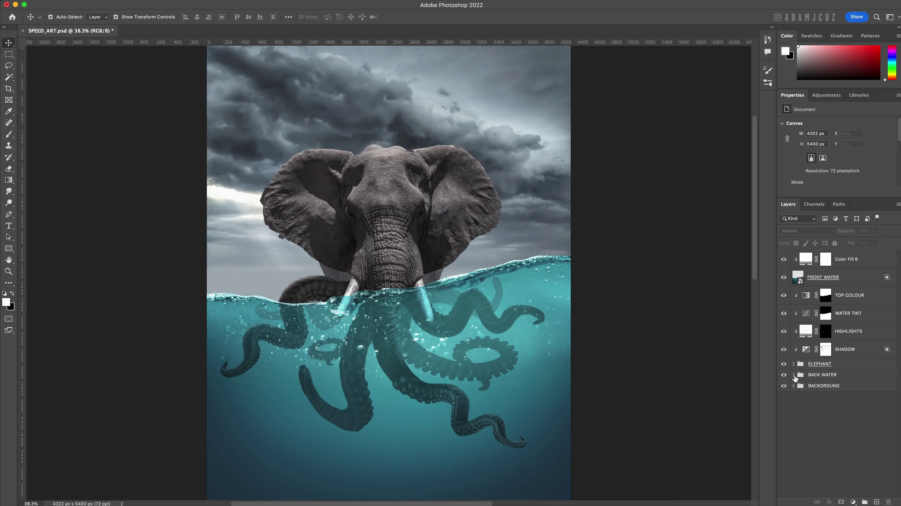
Step: Set the GLOW copy layer in the BACK WATER group to Overlay at 100% opacity and save the document
left_click(794, 375)
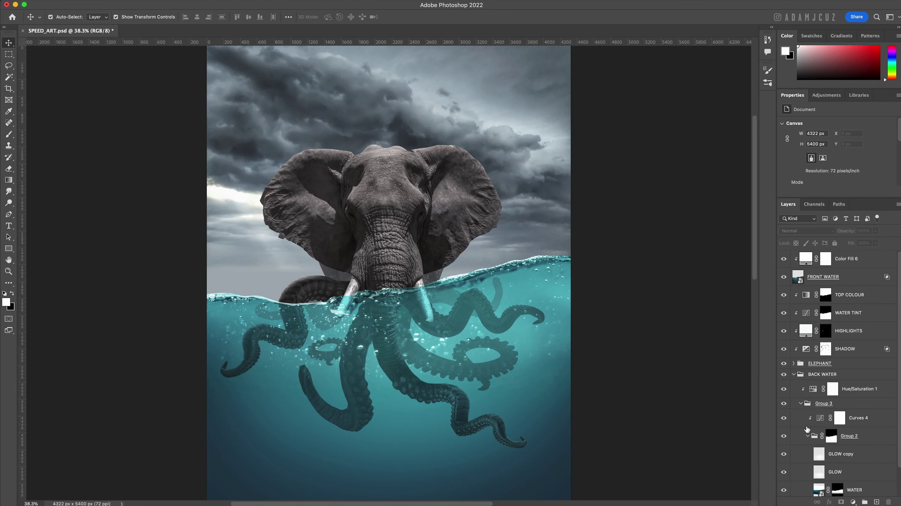
scroll(807, 428, "down", 3)
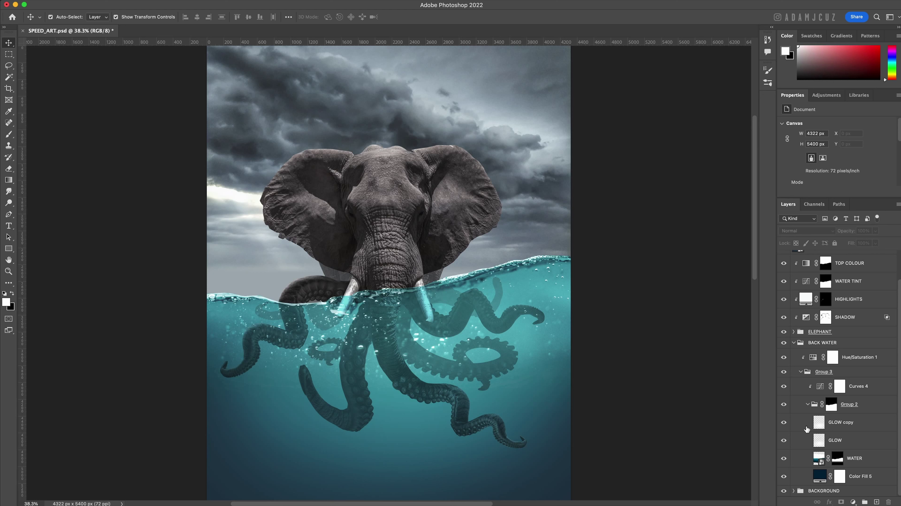
scroll(807, 429, "up", 1)
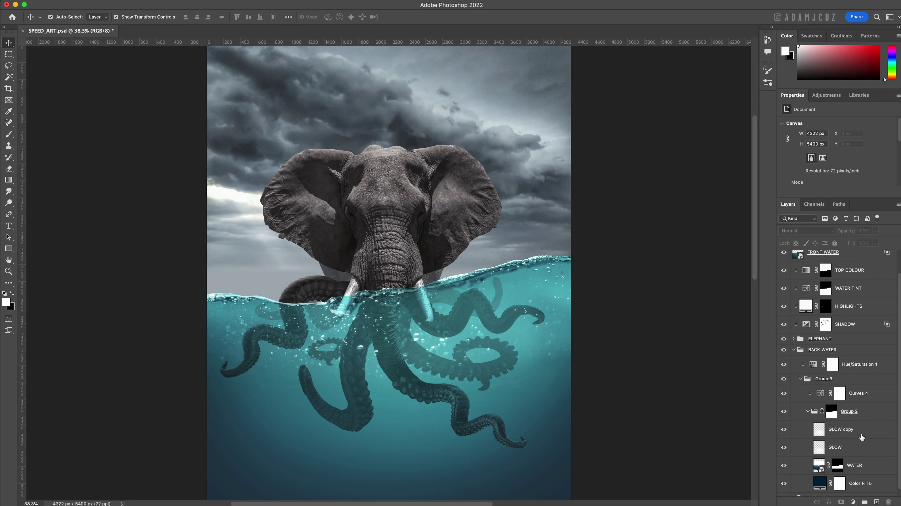
left_click(861, 437)
left_click(812, 231)
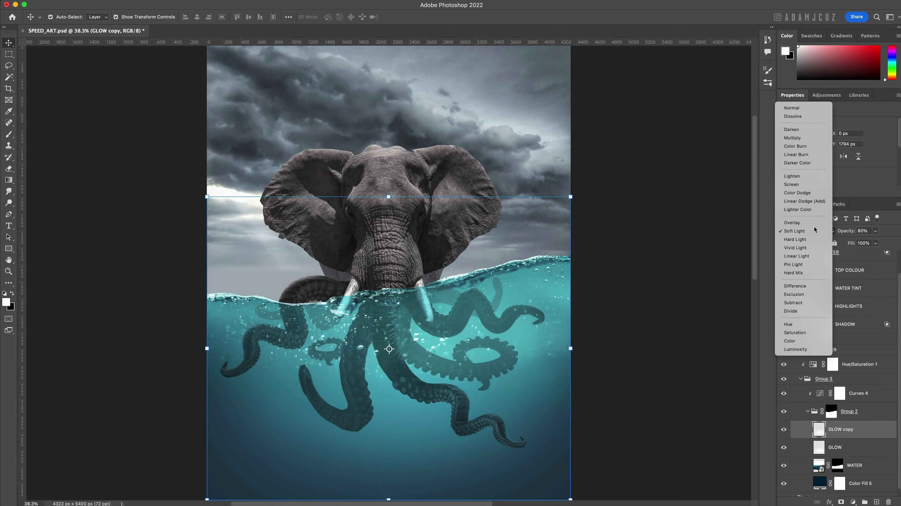
left_click(812, 222)
left_click_drag(851, 233, 890, 234)
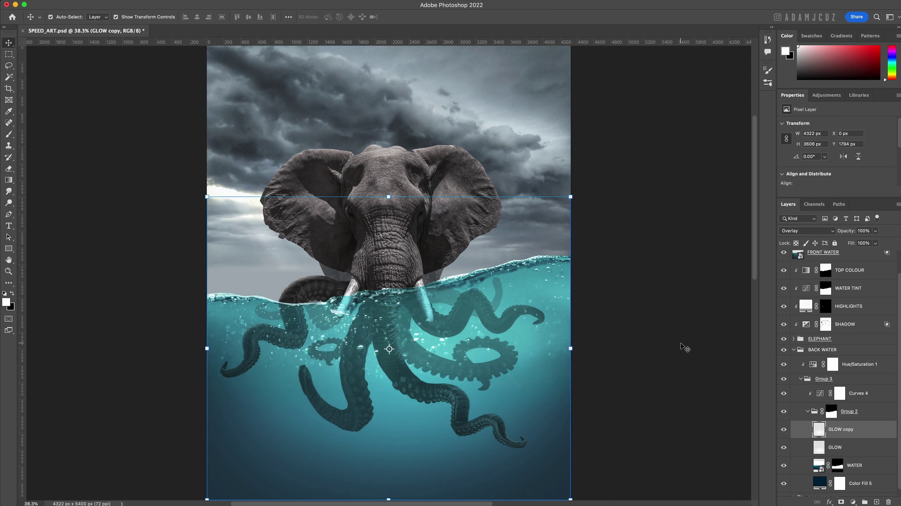
left_click(686, 348)
key("super+s")
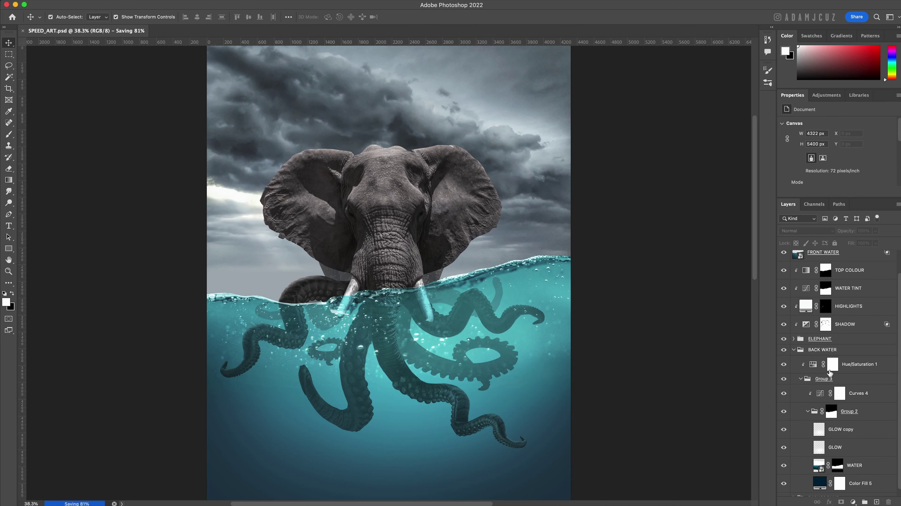
left_click(795, 350)
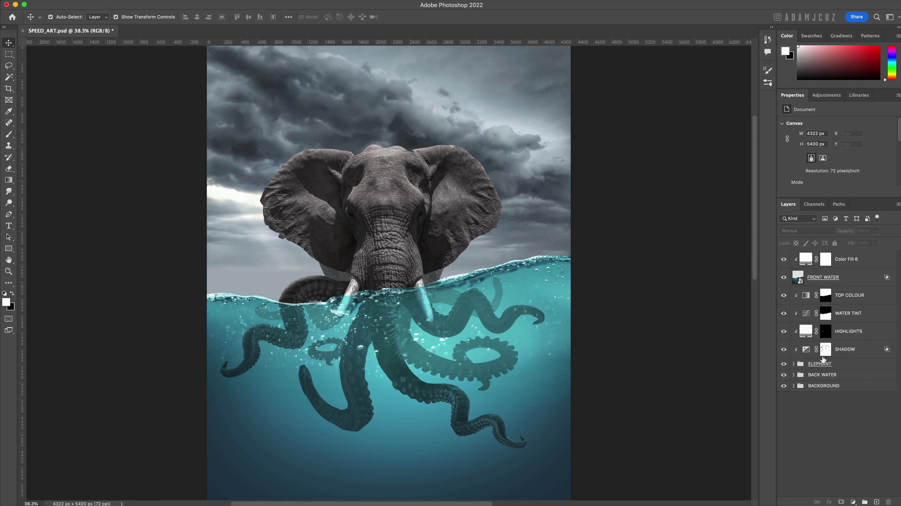
Step: Split the white Underlying Layer Blend If slider of Color Fill 3 in the TENTACLES group and pull one half towards the midtones
left_click(794, 364)
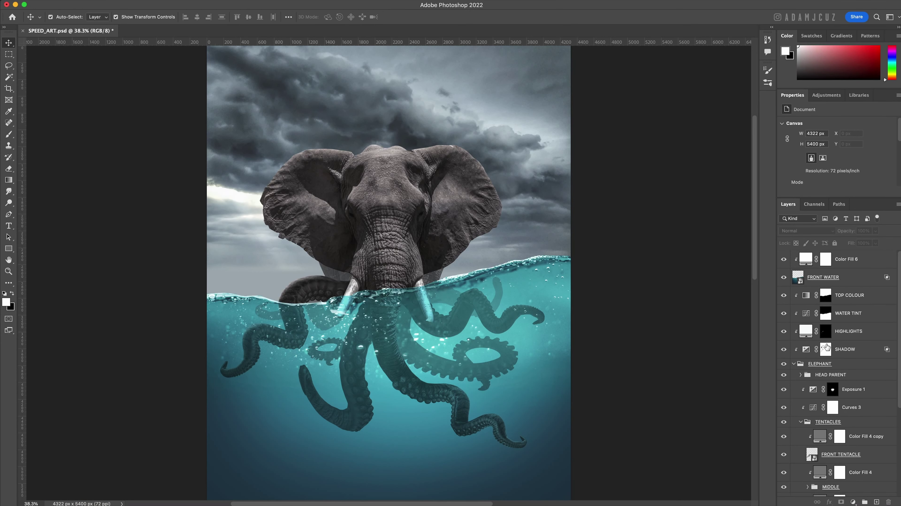
scroll(833, 354, "down", 3)
scroll(395, 379, "up", 1)
scroll(394, 379, "up", 2)
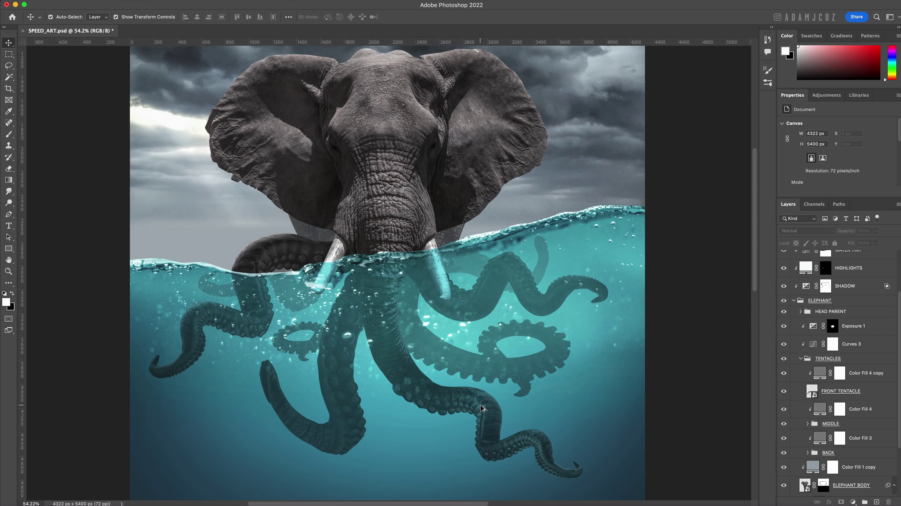
scroll(467, 405, "down", 1)
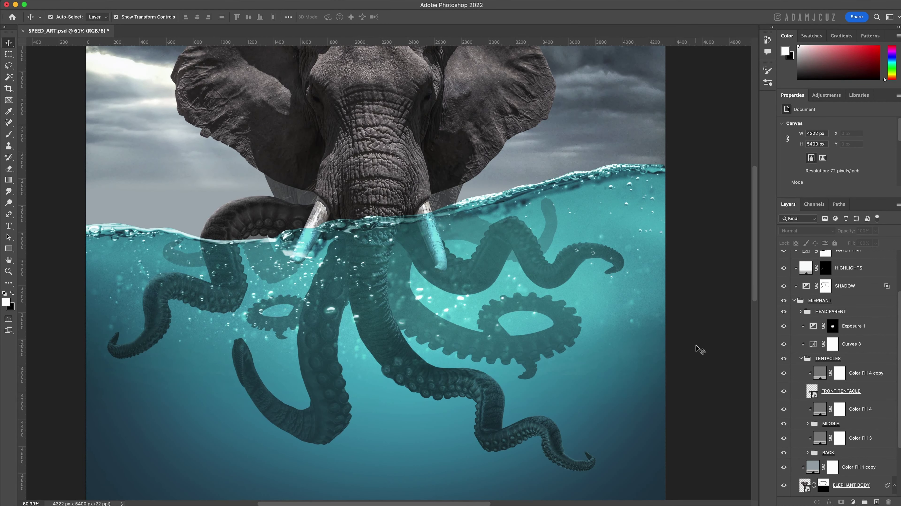
scroll(884, 384, "down", 3)
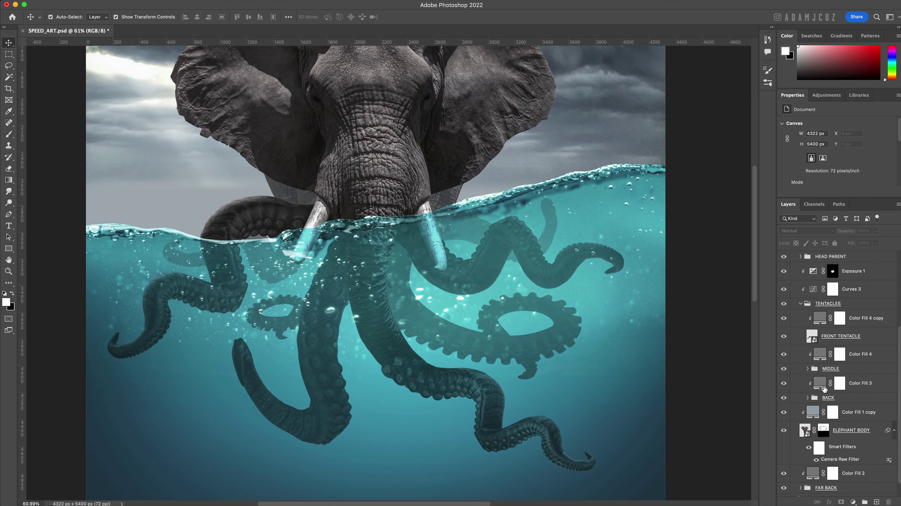
left_click(784, 383)
left_click(783, 384)
left_click(784, 384)
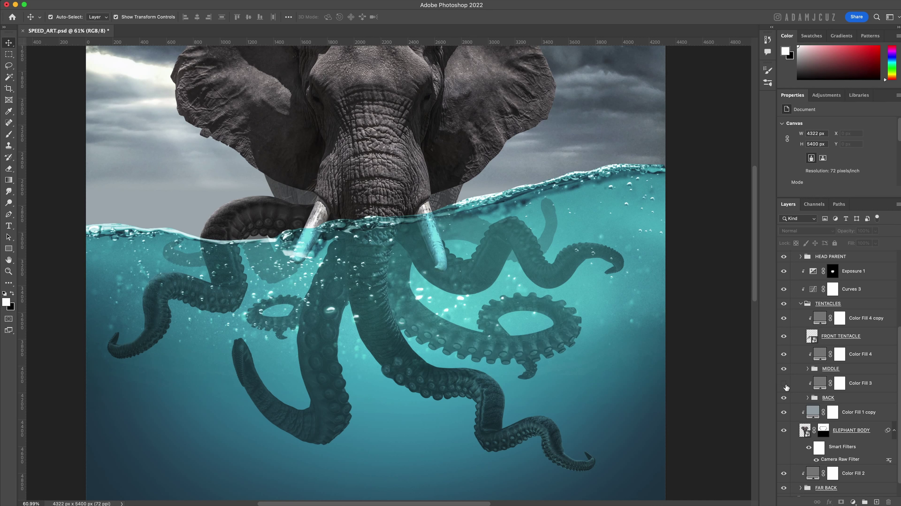
left_click(785, 384)
double_click(870, 388)
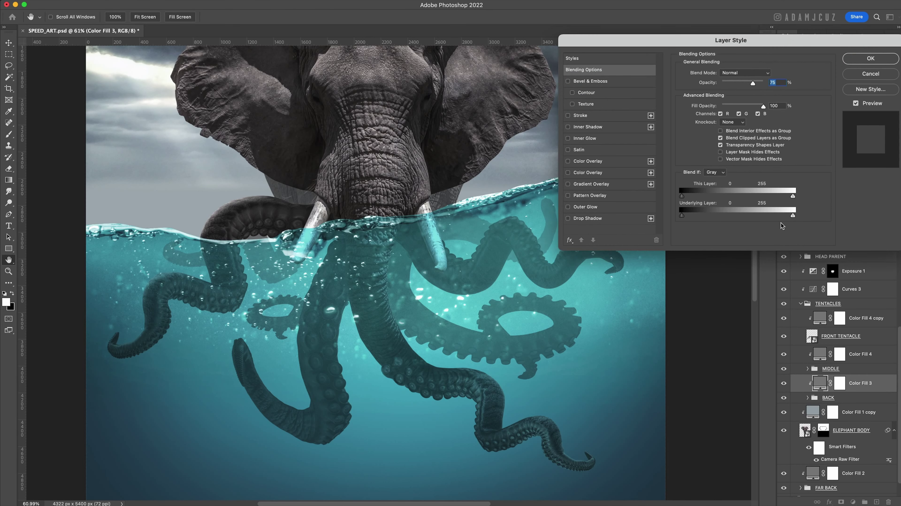
left_click_drag(794, 214, 746, 217)
left_click(865, 61)
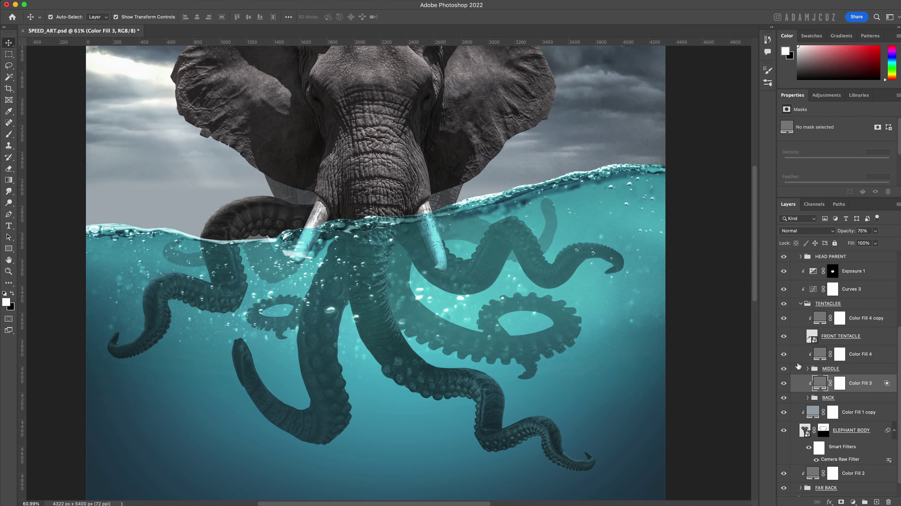
Step: Split the Underlying Layer Blend If sliders of Color Fill 4 to 0 / 65 and 141 / 255
double_click(888, 355)
left_click_drag(794, 215, 743, 226)
left_click_drag(682, 215, 712, 221)
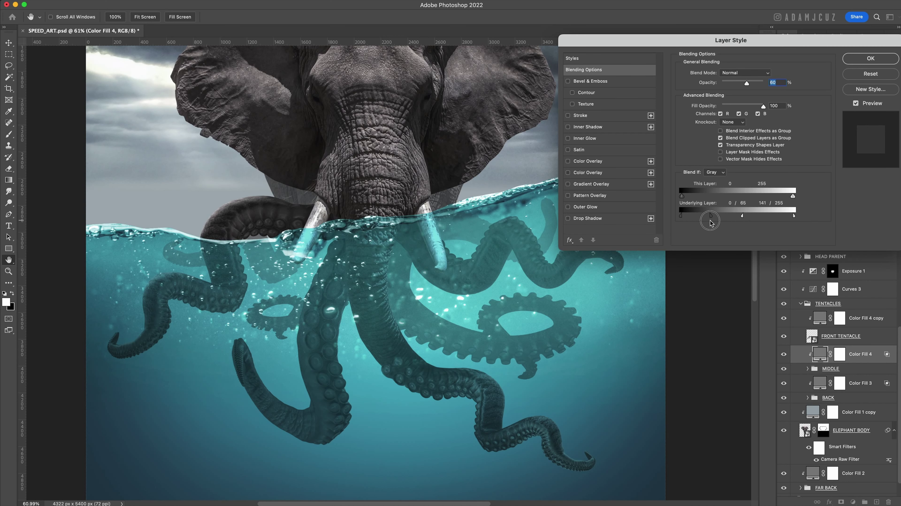
key("Return")
Step: Set the MIDDLE tentacle group's opacity to 90%, save the document and collapse the ELEPHANT group
left_click(833, 368)
double_click(863, 231)
type("90")
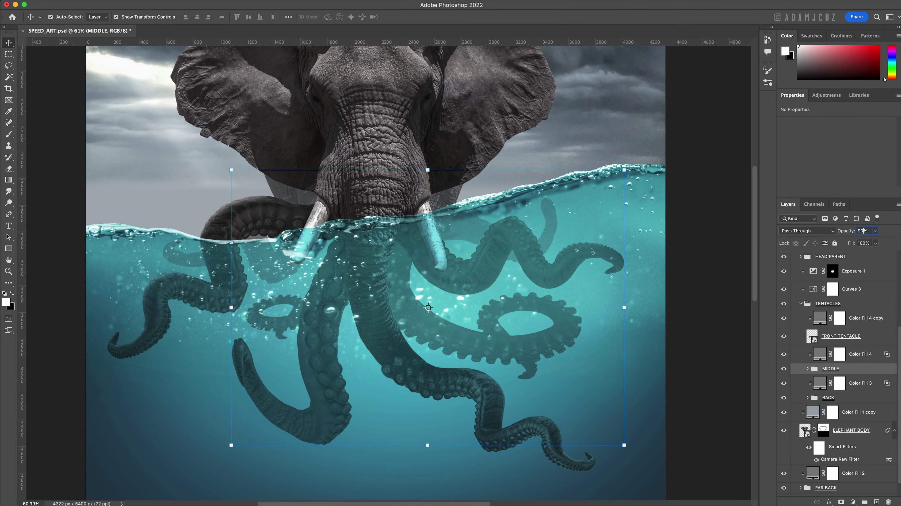
left_click(708, 281)
key("super+s")
key("super+0")
scroll(857, 396, "up", 4)
left_click(793, 315)
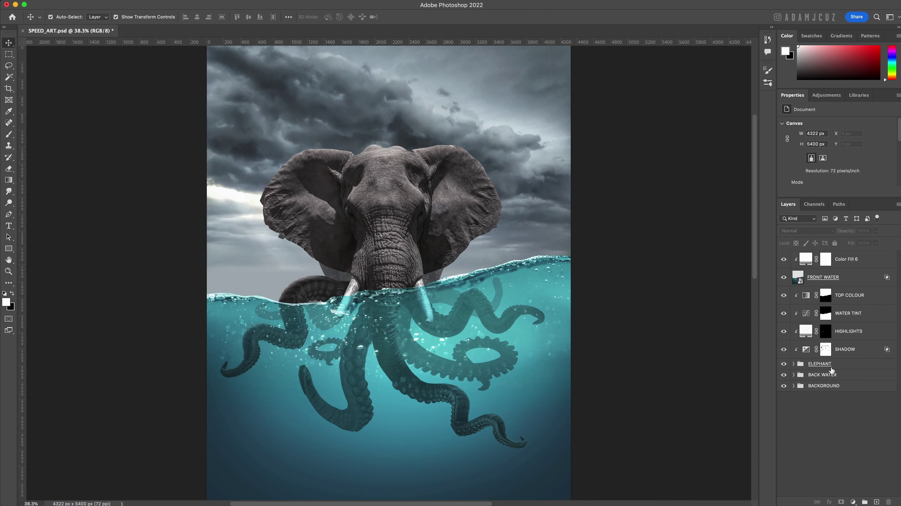
Step: Create a layer named HAZE above Curves 1 in the BACKGROUND group and set its blend mode to Soft Light
left_click(793, 386)
left_click(877, 501)
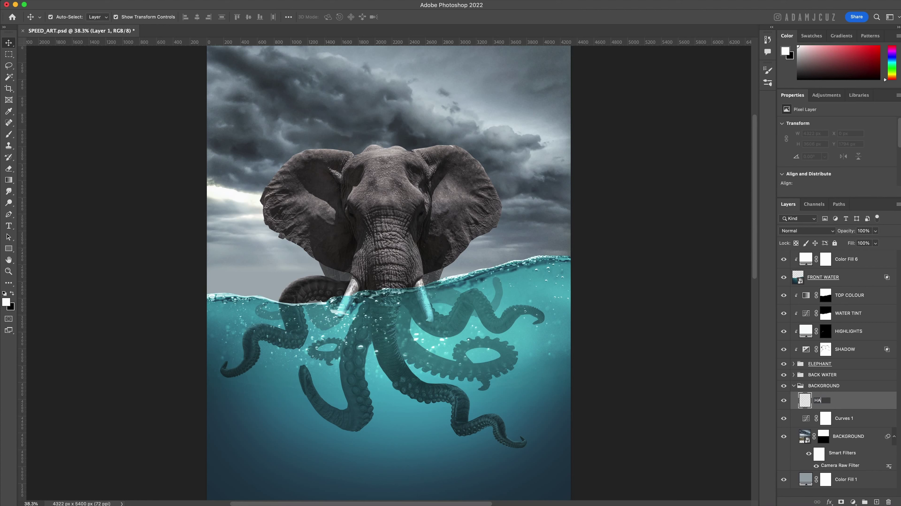
key("Return")
key("b")
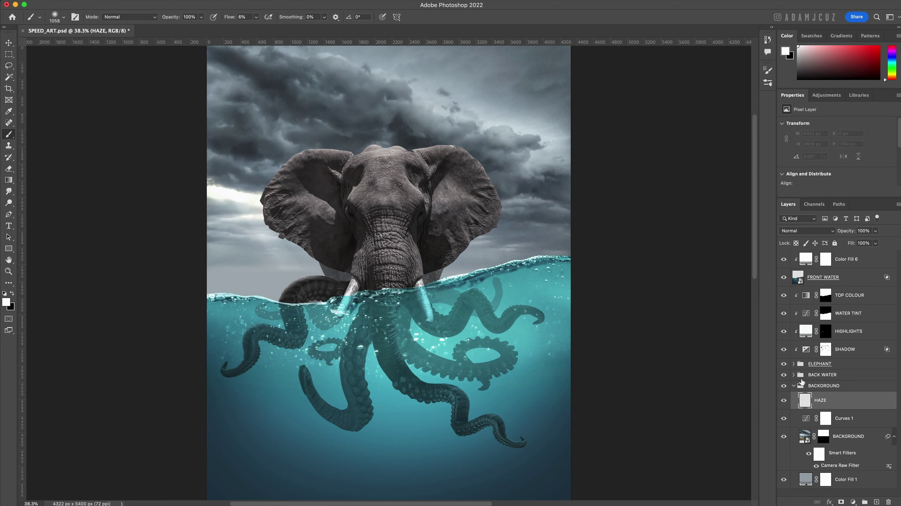
left_click(807, 231)
left_click(793, 356)
Step: Paint soft white haze on the HAZE layer across the sky around the elephant, using a brush at 10% flow
mouse_move(299, 222)
left_mouse_down()
mouse_move(355, 171)
mouse_move(473, 171)
mouse_move(539, 242)
mouse_move(294, 292)
left_mouse_up()
mouse_move(242, 200)
left_mouse_down()
mouse_move(269, 214)
mouse_move(244, 191)
mouse_move(323, 254)
left_mouse_up()
left_click_drag(347, 171, 358, 171)
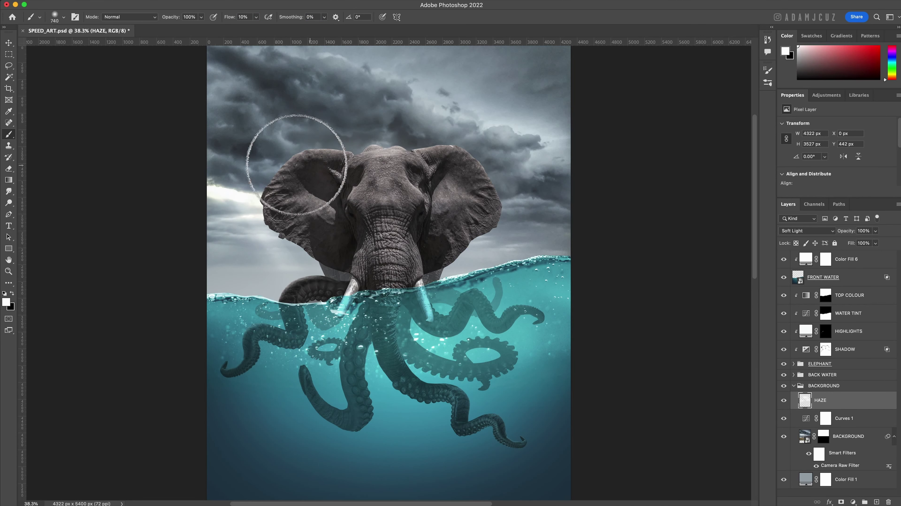
mouse_move(297, 165)
left_mouse_down()
mouse_move(240, 199)
mouse_move(415, 163)
mouse_move(478, 174)
mouse_move(527, 202)
mouse_move(382, 165)
mouse_move(238, 191)
mouse_move(278, 185)
mouse_move(272, 166)
mouse_move(253, 191)
left_mouse_up()
left_click_drag(329, 239, 245, 205)
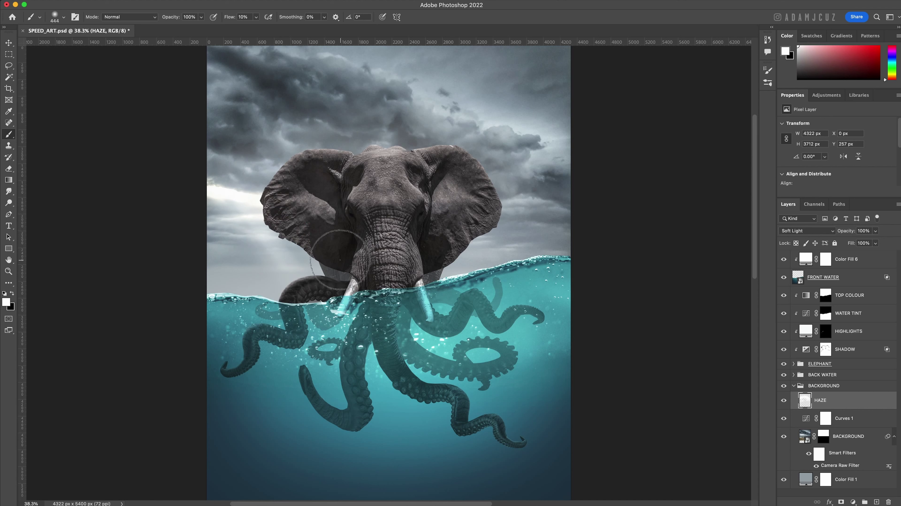
left_click_drag(355, 267, 362, 267)
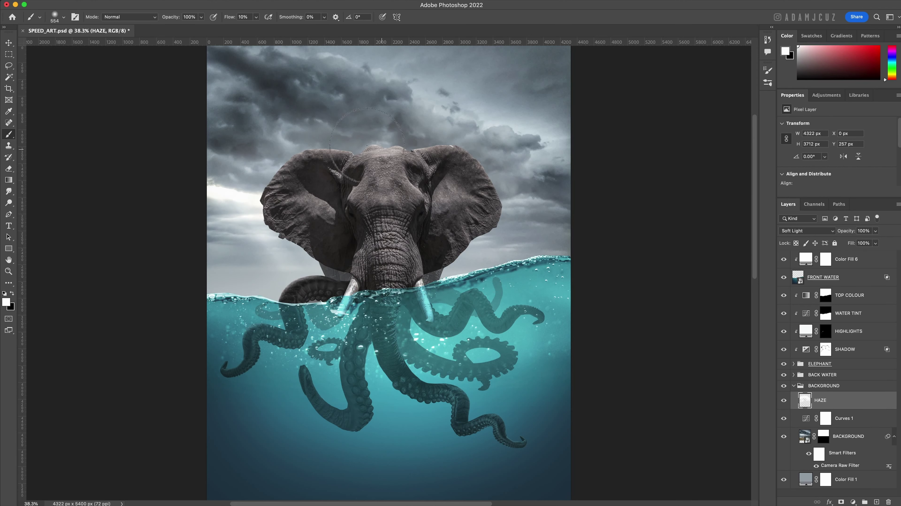
left_click_drag(326, 242, 332, 242)
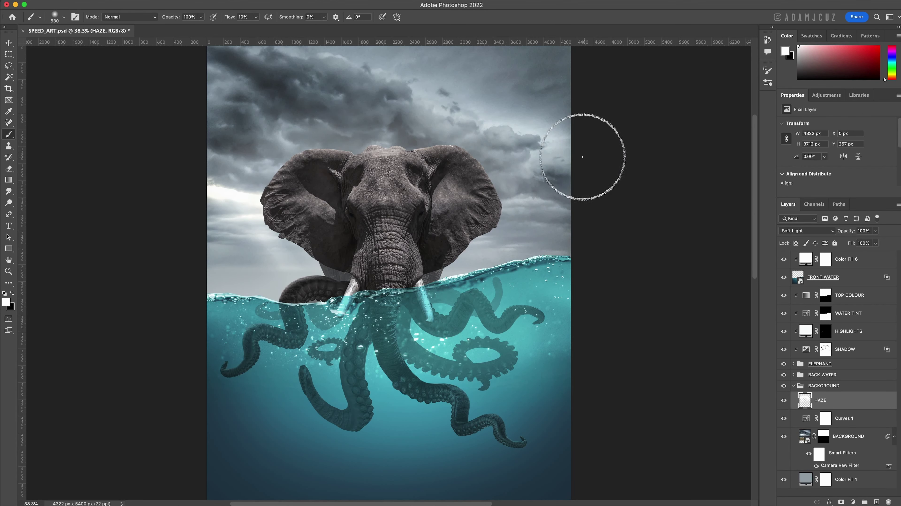
Step: Group the Color Fill 6 and FRONT WATER layers and name the group FRONT WATER
scroll(549, 155, "up", 3)
scroll(415, 214, "down", 3)
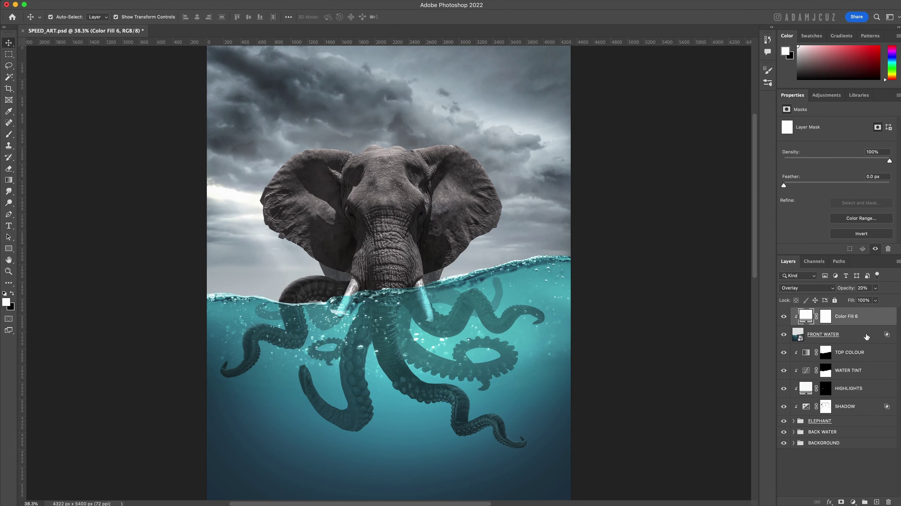
left_click(867, 336, "shift")
left_click(864, 502)
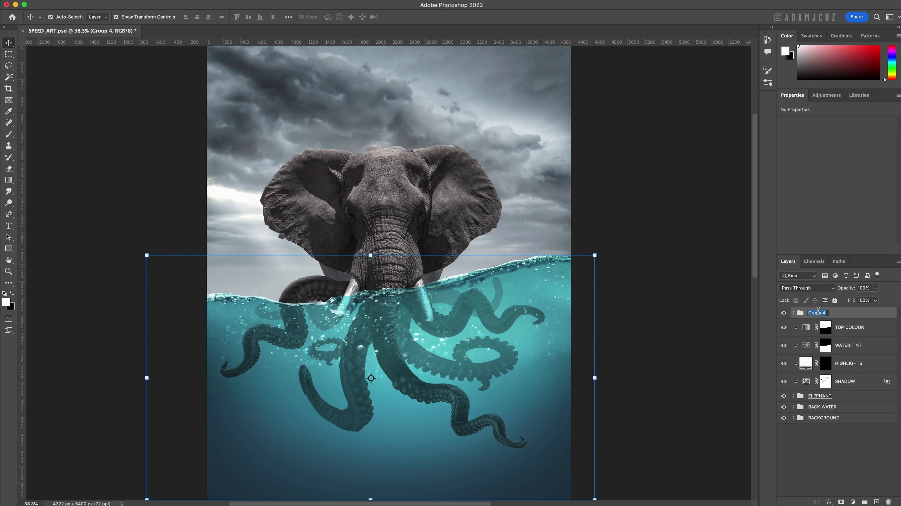
type("FRONT WATER")
key("Return")
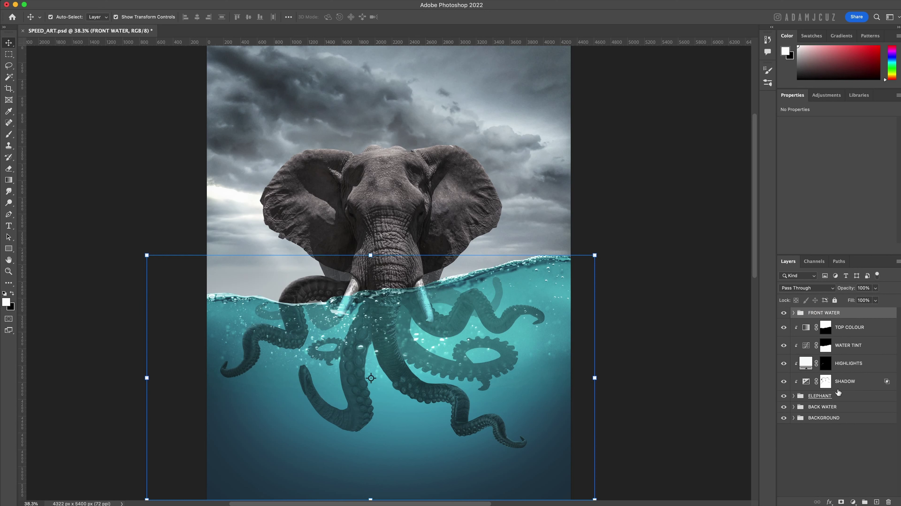
Step: Set the Exposure 1 adjustment in the ELEPHANT group to an exposure of -4 and save the document
left_click(840, 437)
left_click(794, 396)
scroll(819, 358, "down", 3)
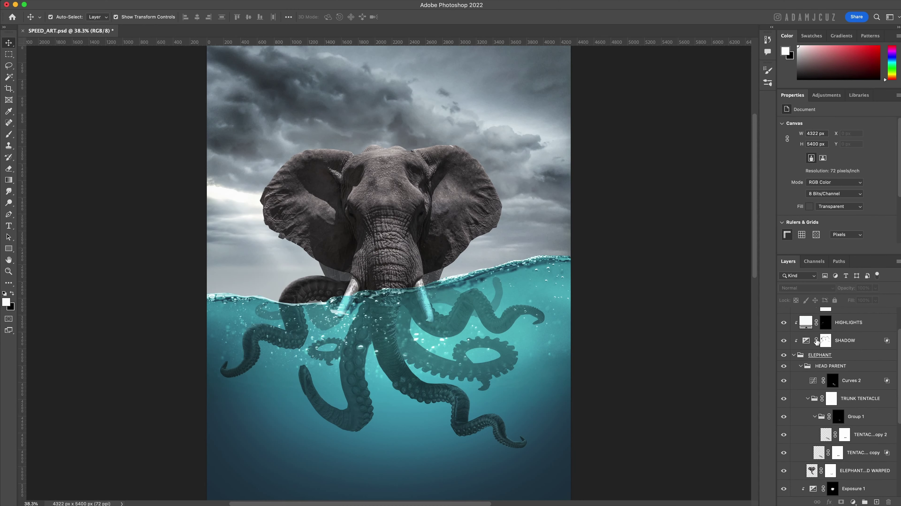
scroll(816, 341, "down", 2)
left_click(816, 450)
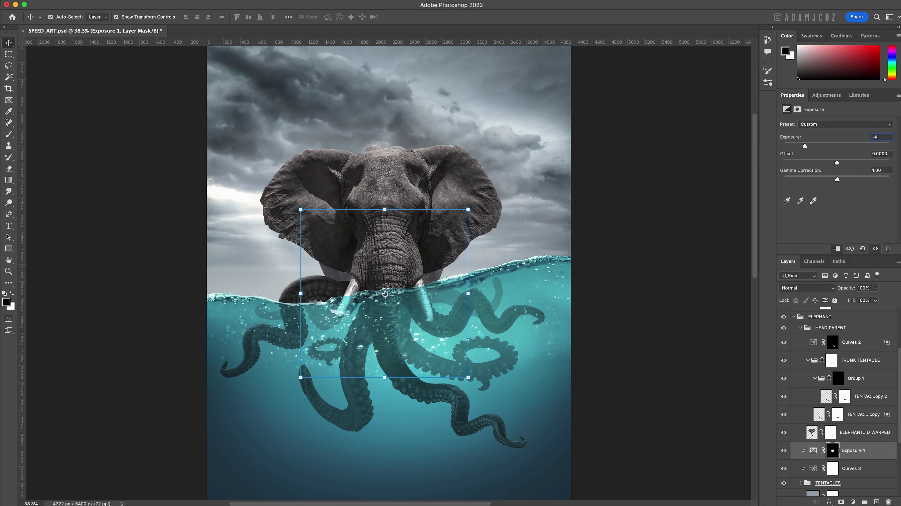
left_click(646, 298)
key("super+s")
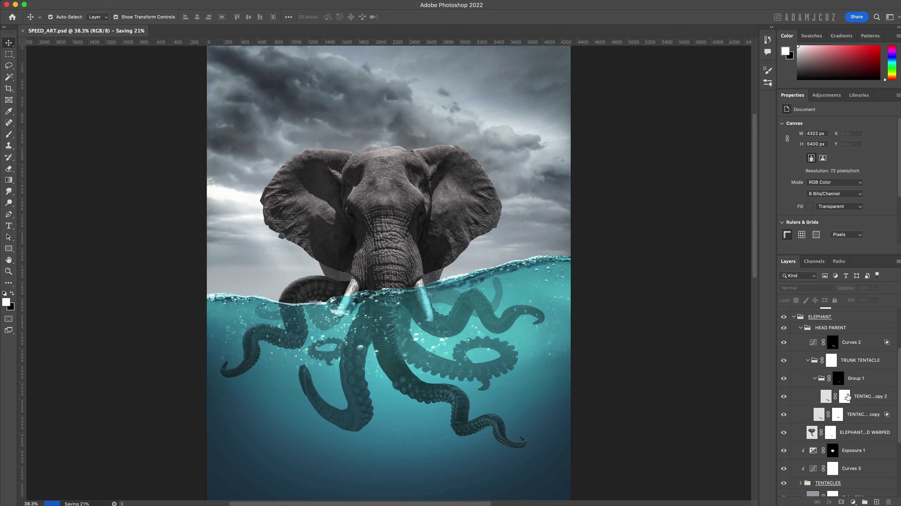
Step: Create an empty group named GLOBAL LIGHTING above FRONT WATER and set its blend mode to Soft Light
scroll(822, 420, "up", 4)
left_click(794, 395)
left_click(818, 314)
key("ctrl+g")
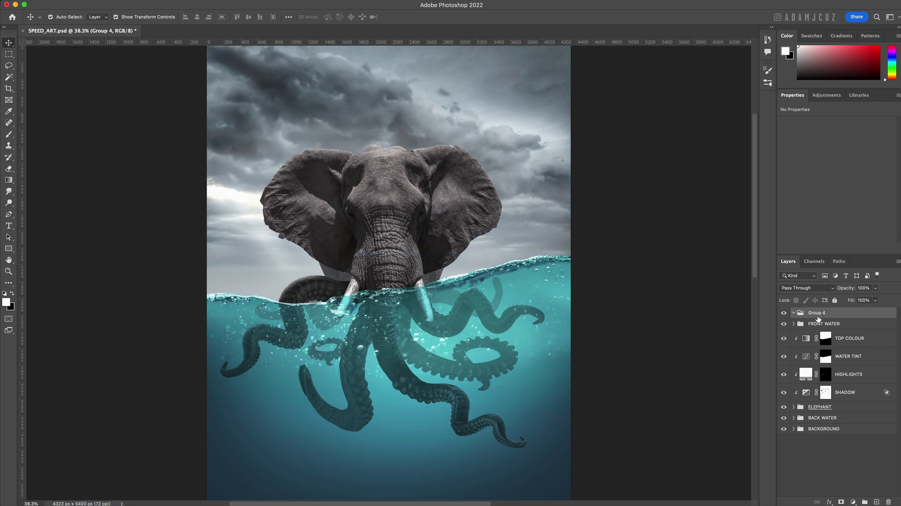
type("ING")
key("Return")
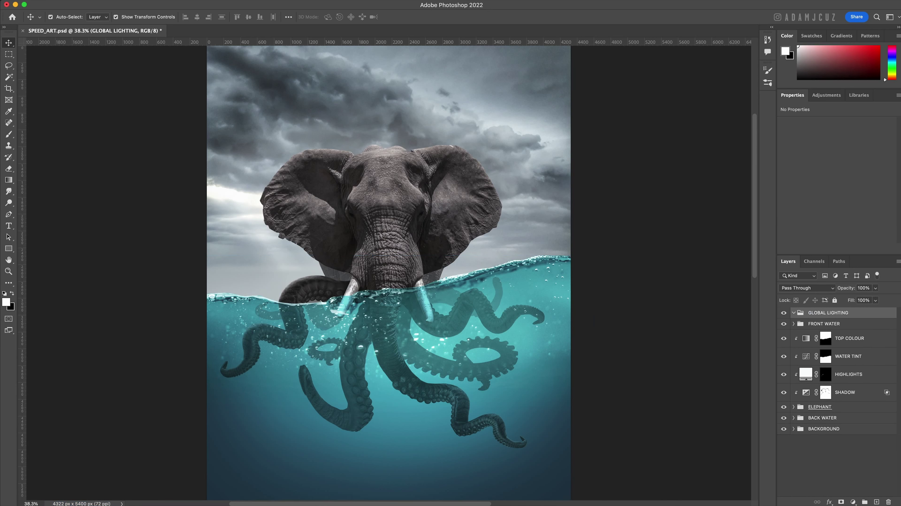
left_click(812, 288)
left_click(822, 418)
Step: Add a dark blue-grey Solid Color fill (H 213, S 22, B 36) inside the GLOBAL LIGHTING group, and hide the group
left_click(853, 501)
left_click(853, 323)
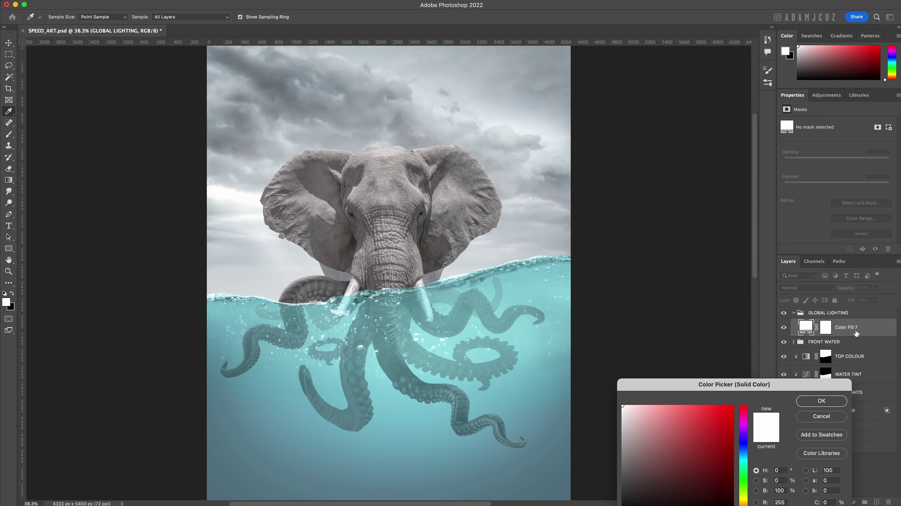
key("super+v")
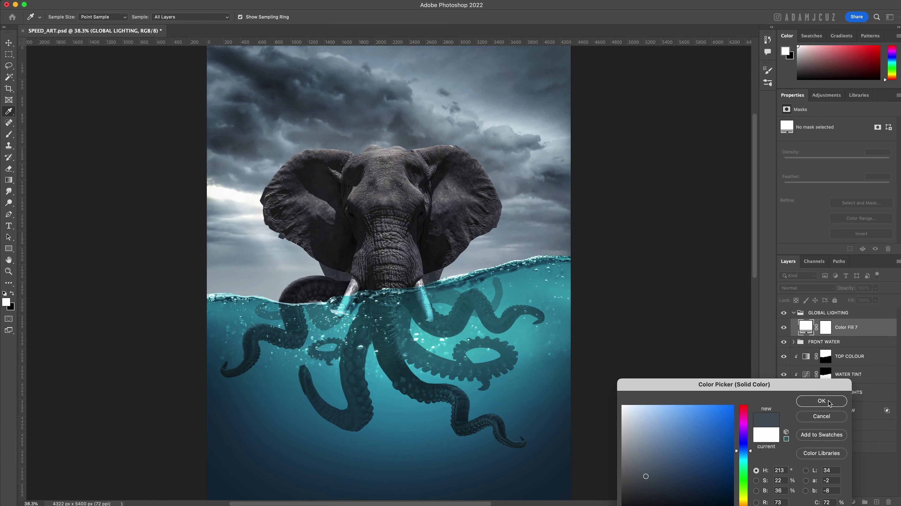
left_click(830, 400)
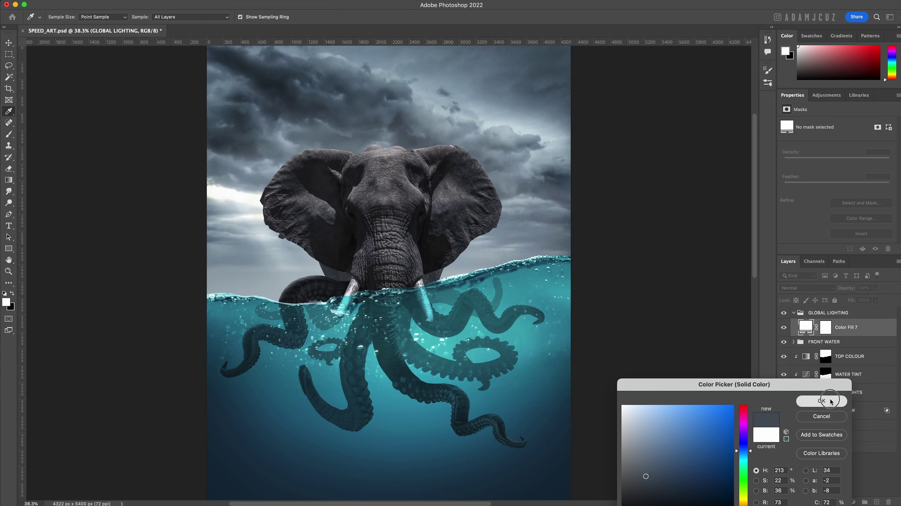
left_click(794, 313)
left_click(783, 313)
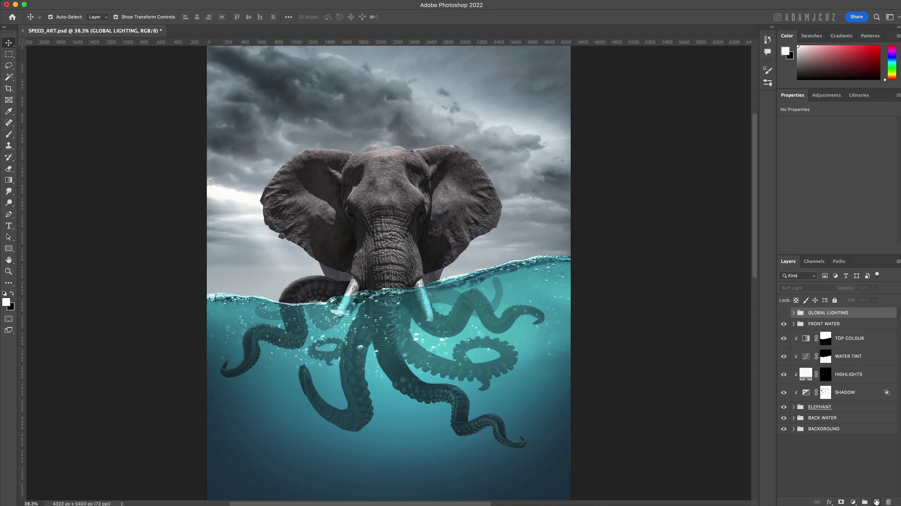
Step: Add a Black & White adjustment above GLOBAL LIGHTING with the Maximum Black preset
left_click(854, 502)
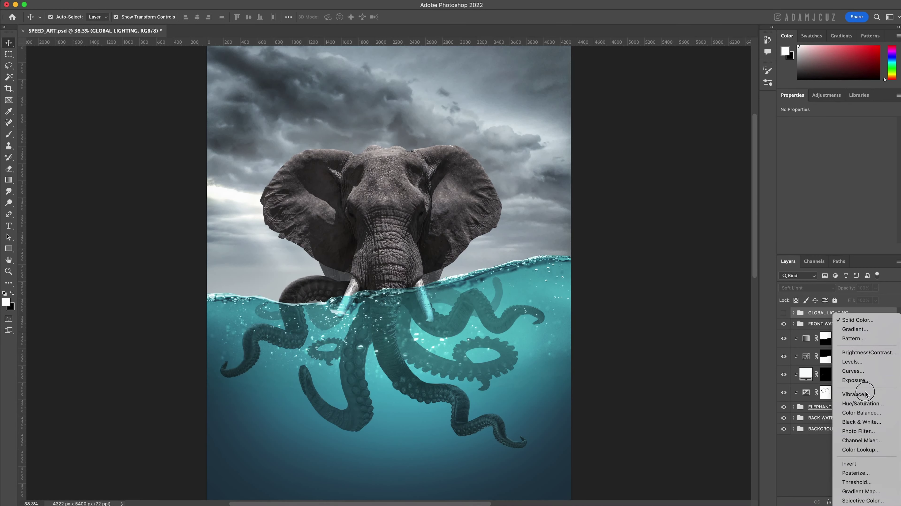
left_click(862, 421)
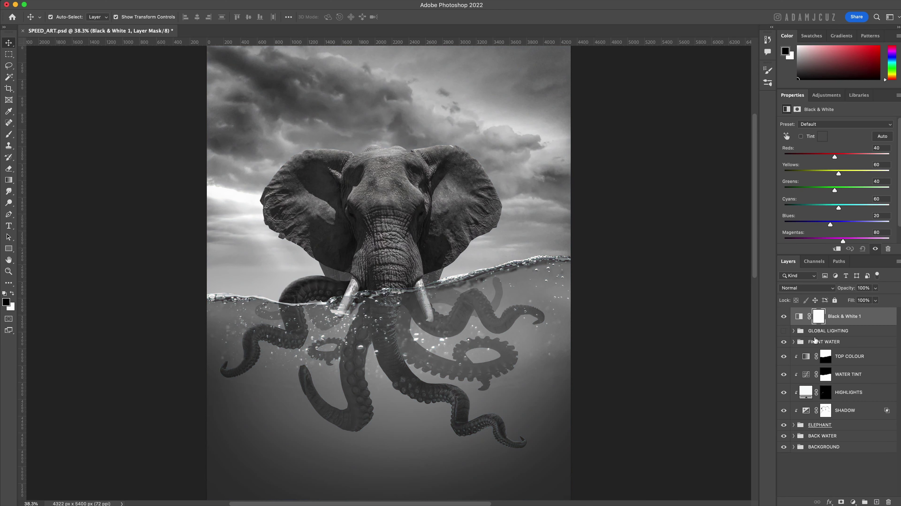
left_click(799, 316)
left_click(833, 125)
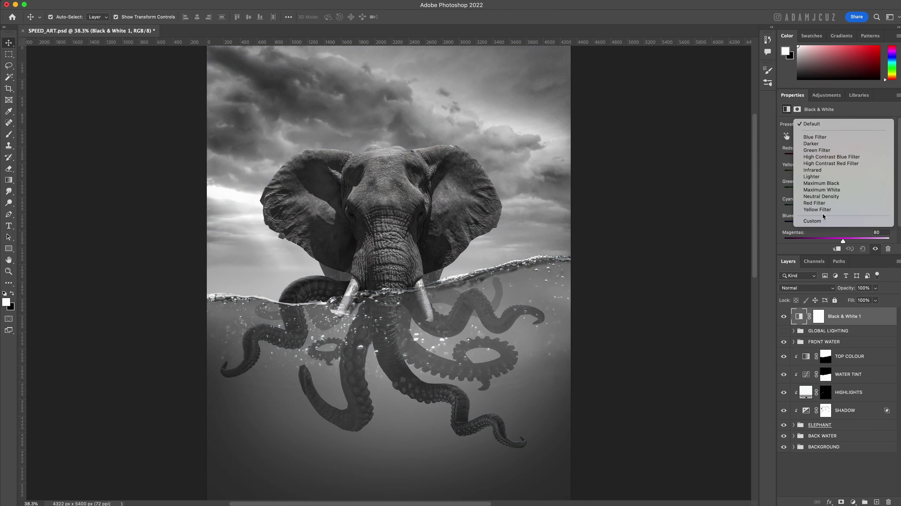
left_click(829, 184)
Step: Add a Curves adjustment clipped to the Black & White layer and pull its black and white points inward for strong contrast
left_click(853, 502)
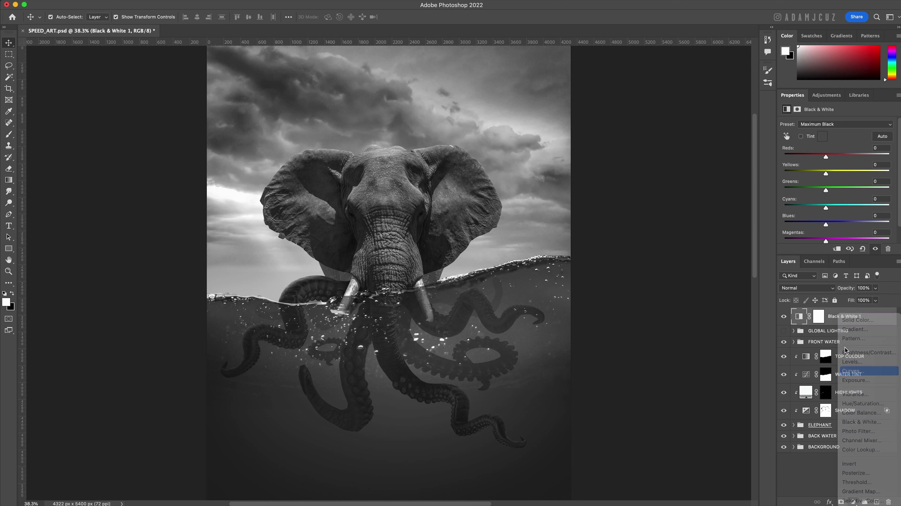
left_click(862, 381)
left_click(837, 249)
left_click_drag(802, 238, 821, 240)
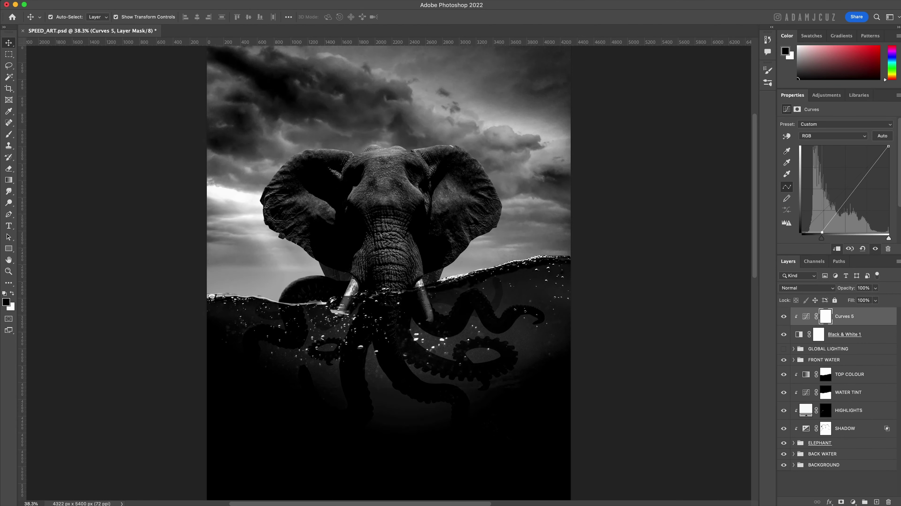
left_click_drag(890, 239, 875, 239)
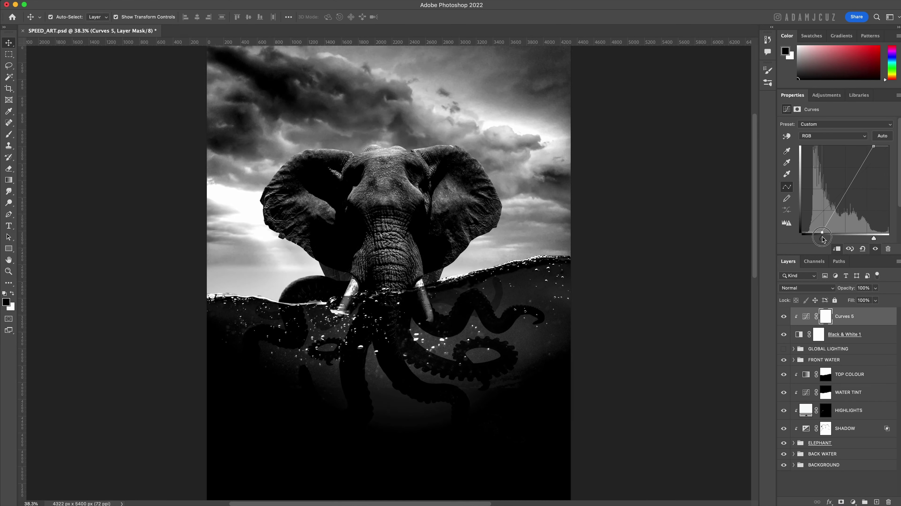
left_click_drag(875, 241, 872, 240)
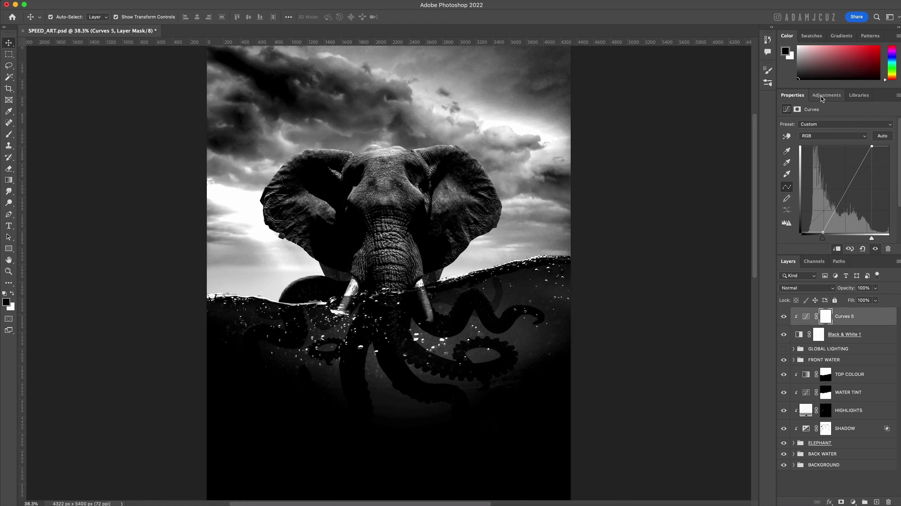
Step: Load the composite RGB channel as a luminosity selection, hide the Black & White and Curves layers, and show the GLOBAL LIGHTING group
left_click(814, 262)
left_click(795, 273, "super")
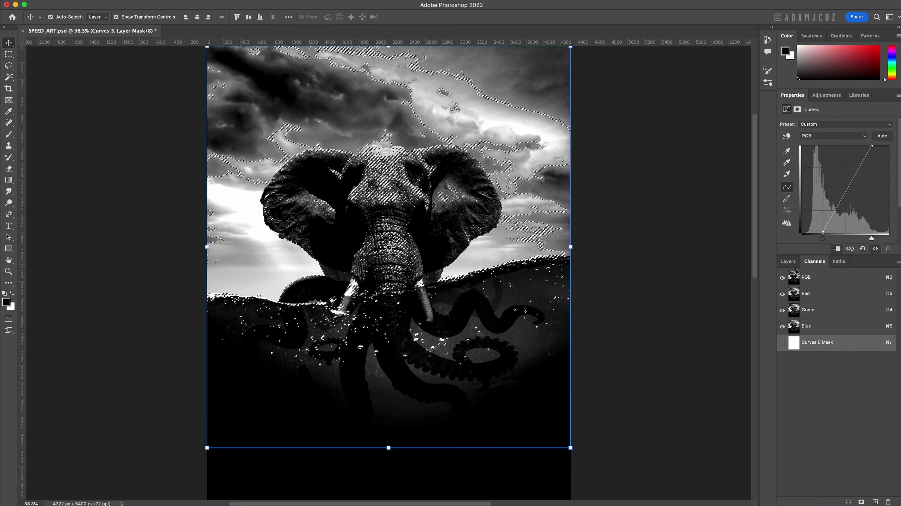
left_click(790, 261)
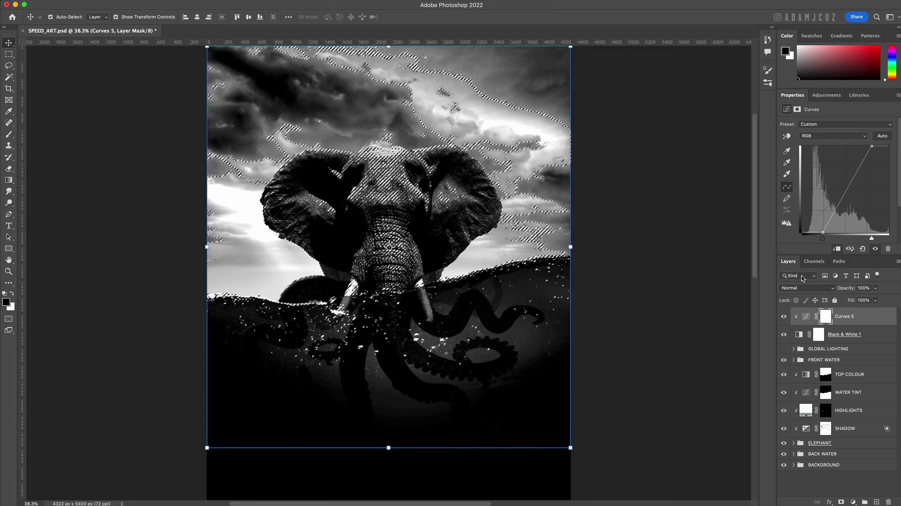
left_click(783, 334)
left_click(784, 349)
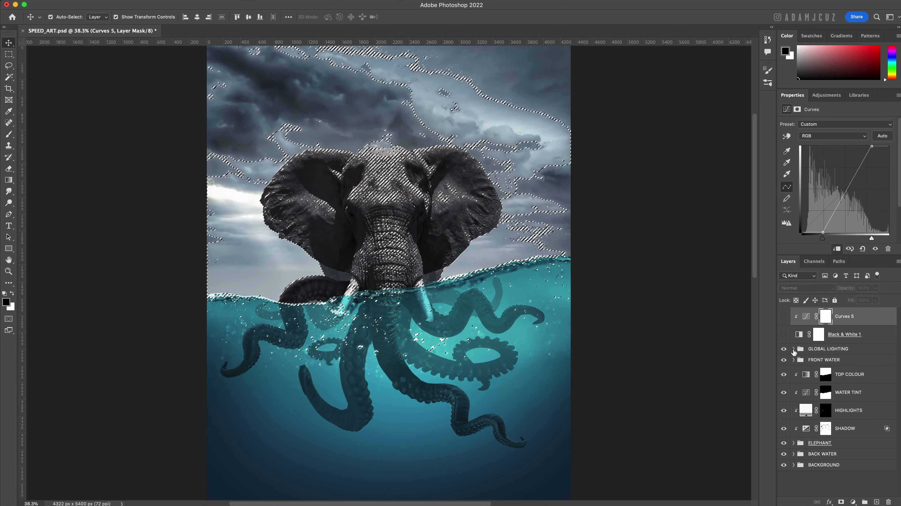
Step: Create a group named HIGHLIGHTS above Color Fill 7 inside the GLOBAL LIGHTING group
left_click(794, 349)
left_click(807, 364)
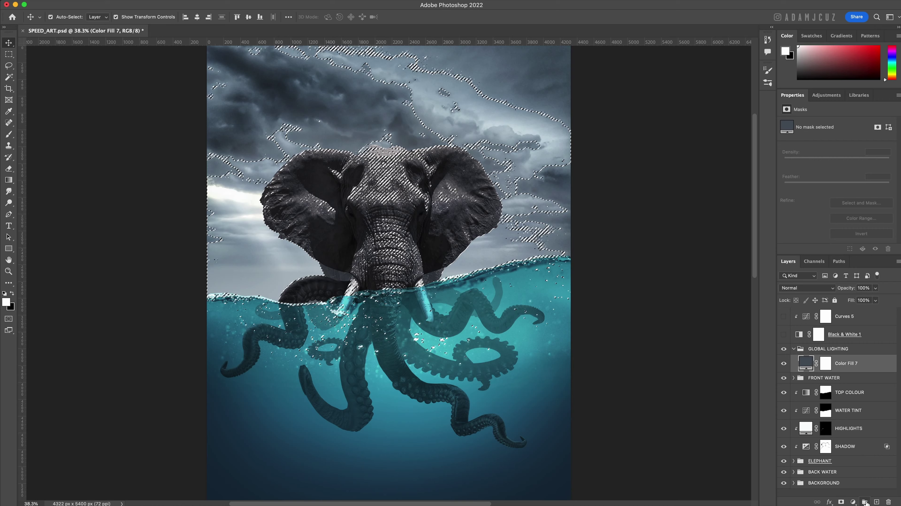
left_click(865, 502)
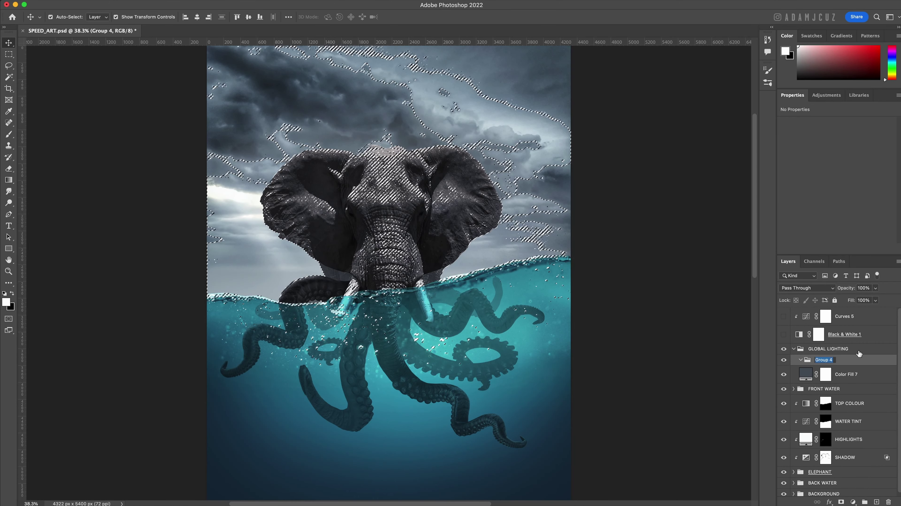
type("HIGHLOGHT")
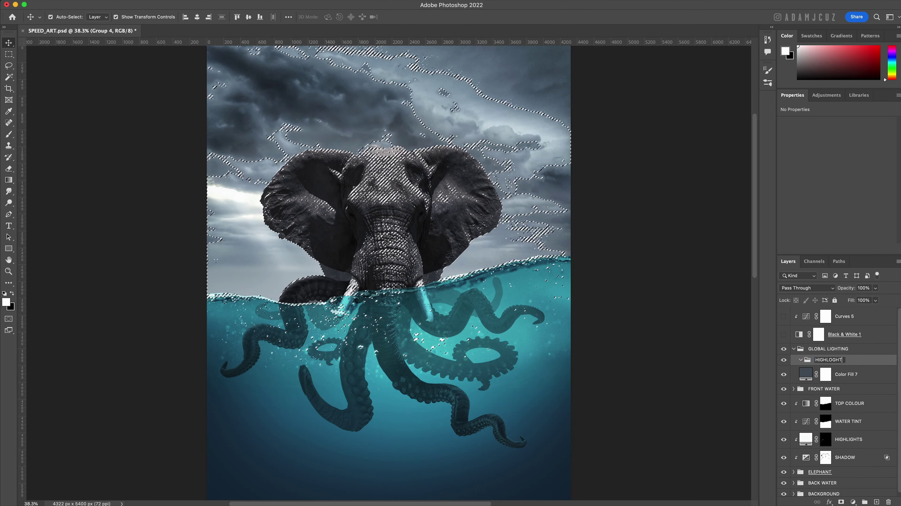
key("BackSpace")
key("BackSpace")
key("BackSpace")
key("BackSpace")
type("I")
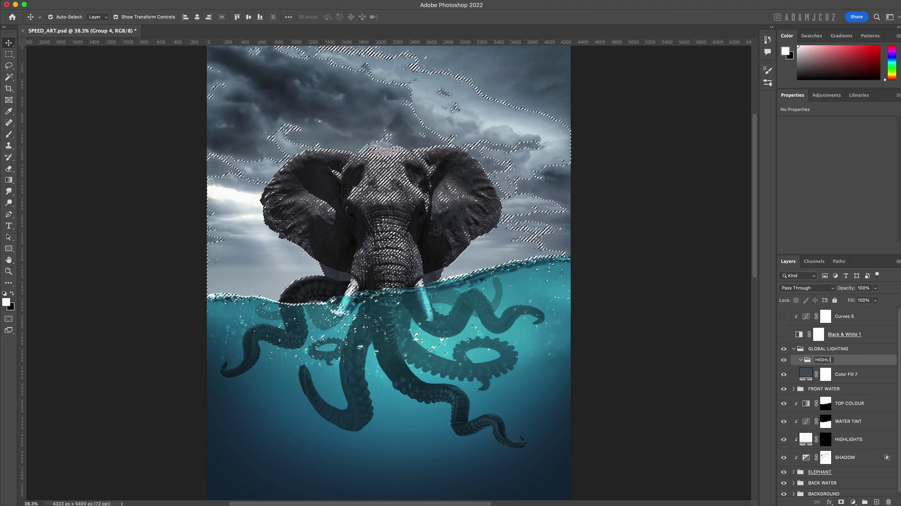
type("GHTS")
key("Return")
Step: Add a white Solid Color fill masked by the selection inside HIGHLIGHTS, set its opacity to 50%, and save
left_click(853, 502)
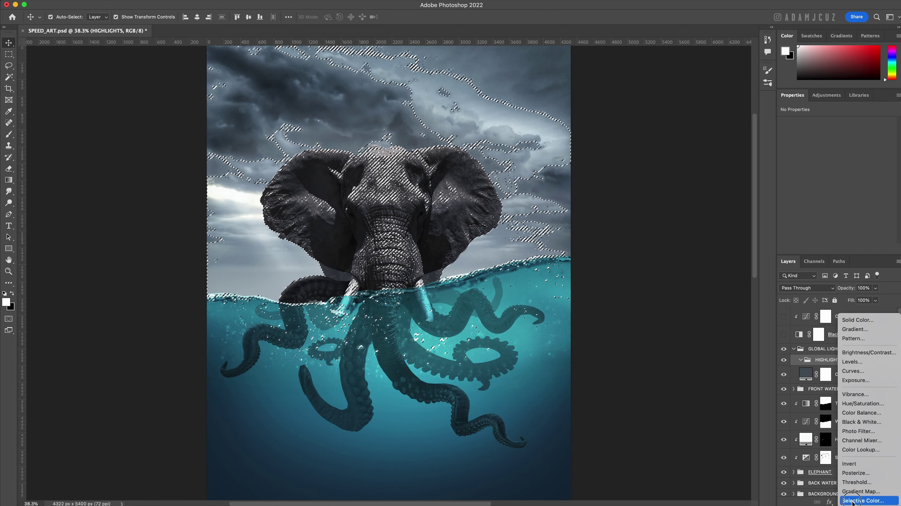
left_click(858, 320)
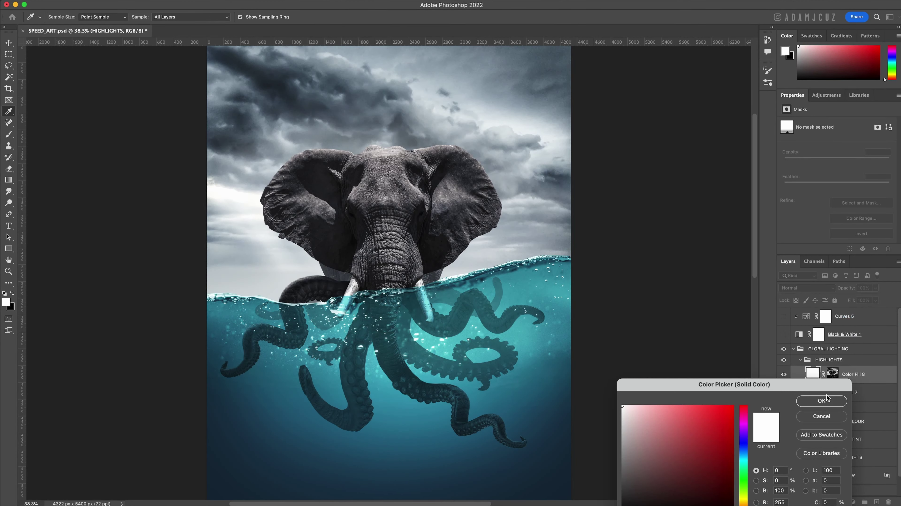
left_click(825, 403)
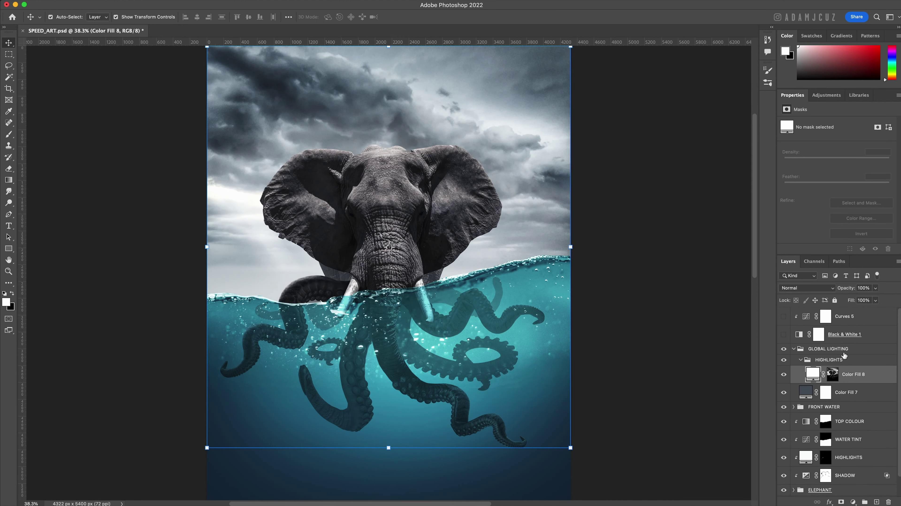
left_click(863, 288)
type("50")
key("Return")
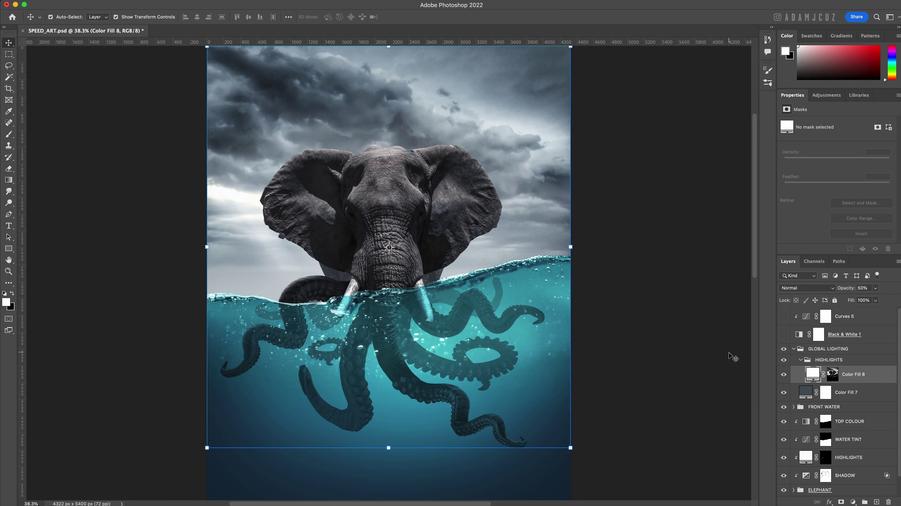
left_click(729, 354)
key("ctrl+s")
Step: Create a new layer named RAYS above the white fill in the HIGHLIGHTS group
left_click(875, 381)
key("ctrl+shift+alt+n")
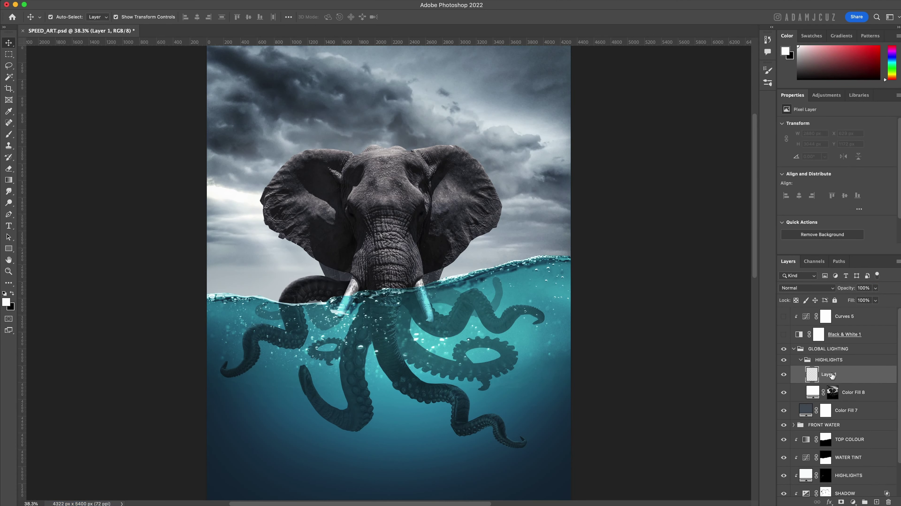
type("RAYS")
key("Return")
Step: Choose the Sun Rays 1 brush and enlarge it to about 4119 px
key("b")
left_click(65, 18)
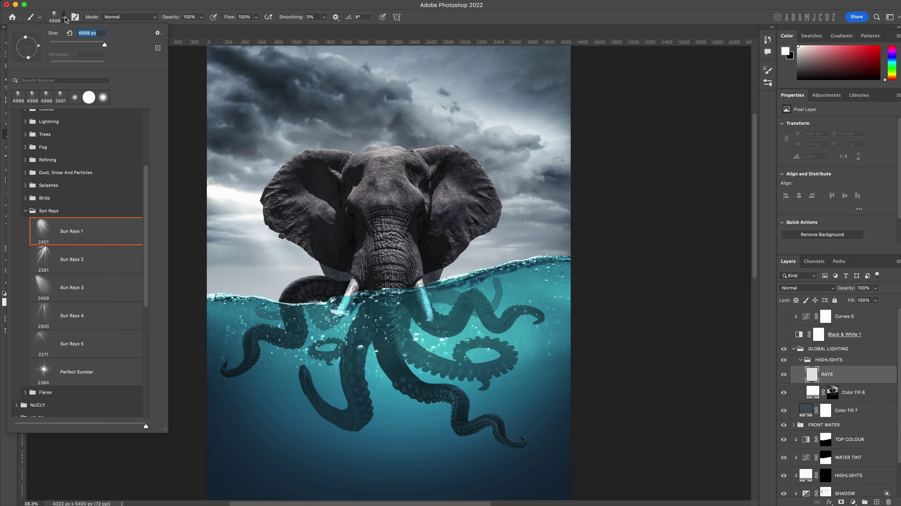
left_click(72, 287)
left_click(80, 230)
key("Return")
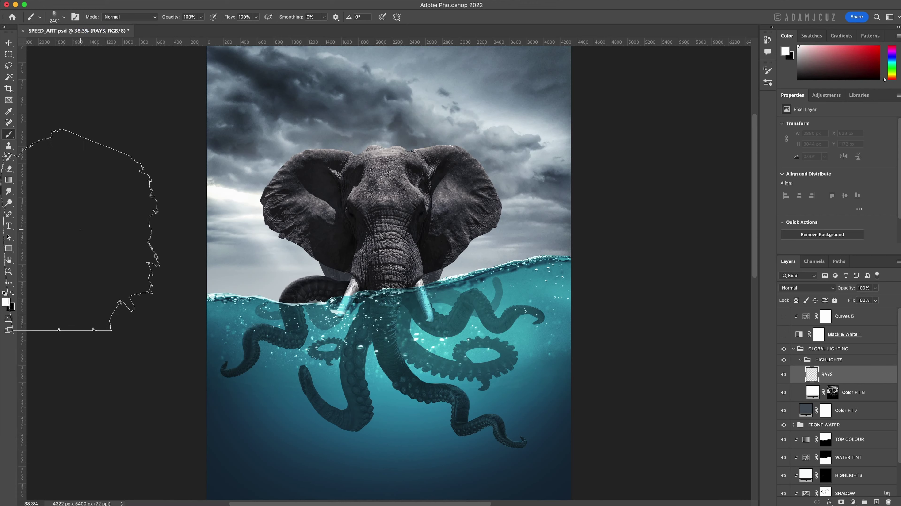
left_click_drag(401, 290, 565, 283)
scroll(367, 295, "down", 3)
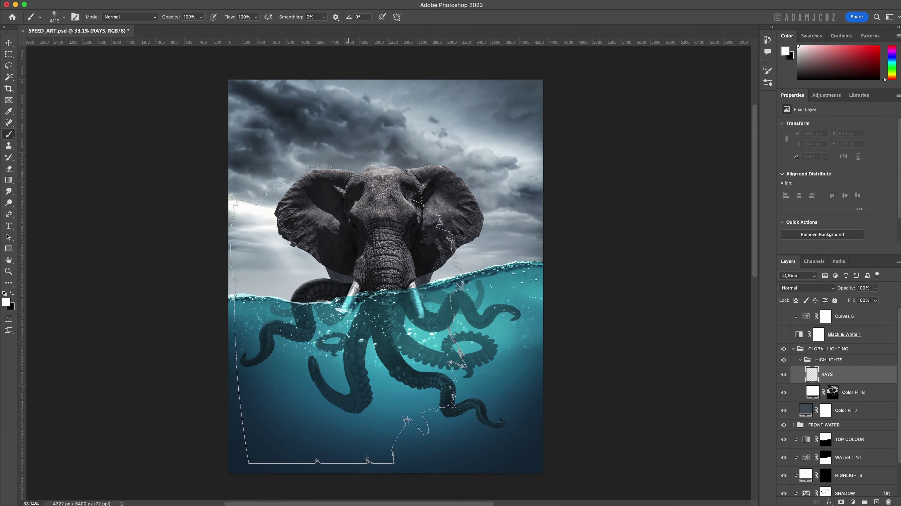
Step: Stamp white sun rays once over the elephant's lower-left side and the water, undoing trial stamps until the placement fits
left_click(330, 330)
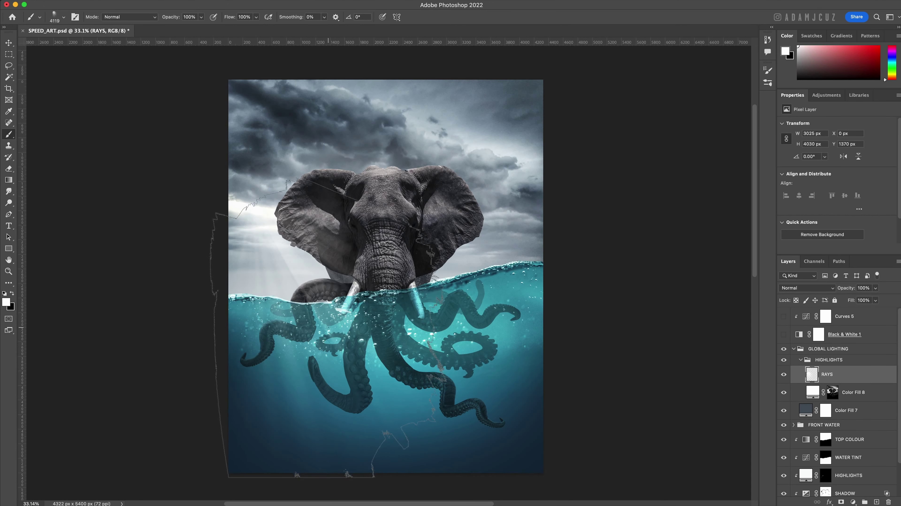
key("super+z")
left_click(330, 329)
key("super+z")
left_click(334, 337)
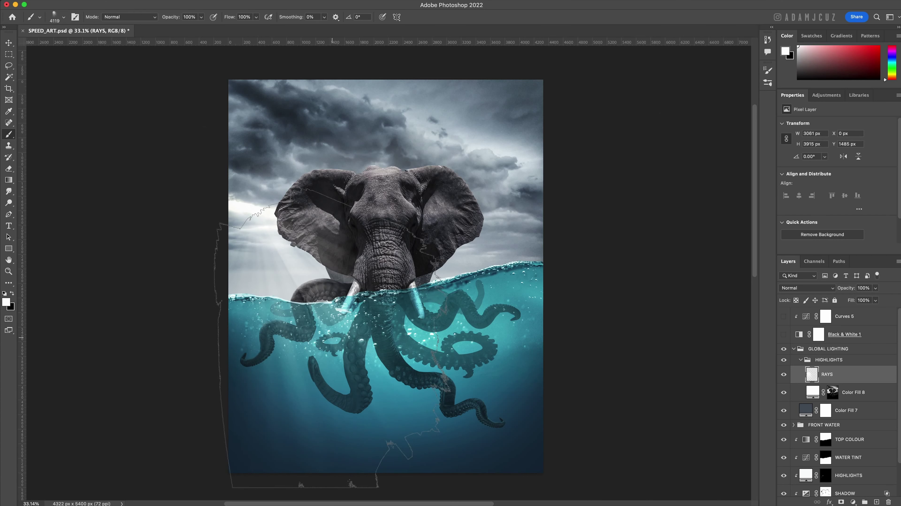
key("super+z")
left_click(358, 353)
key("super+z")
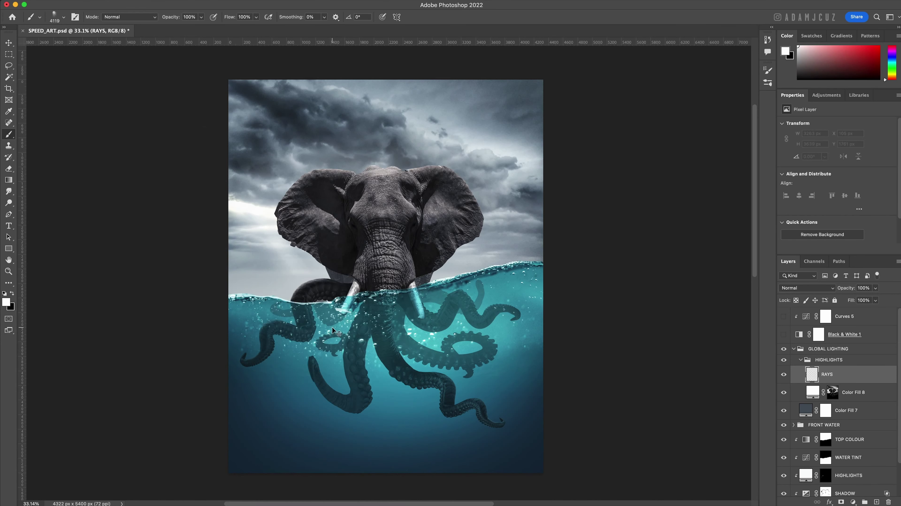
left_click(333, 328)
key("super+z")
left_click(334, 336)
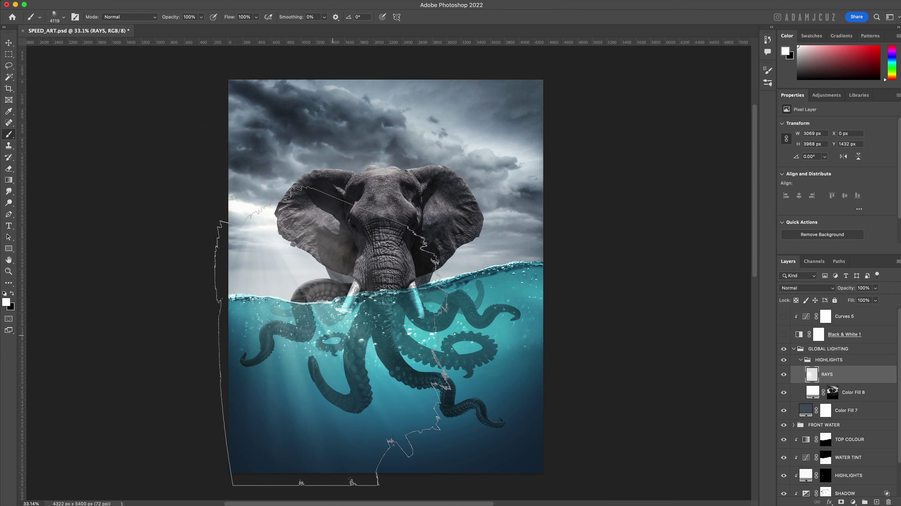
Step: Scale and reposition the RAYS layer to about 3513 x 4374 px, extending past the canvas's lower edge
key("v")
scroll(275, 375, "down", 2)
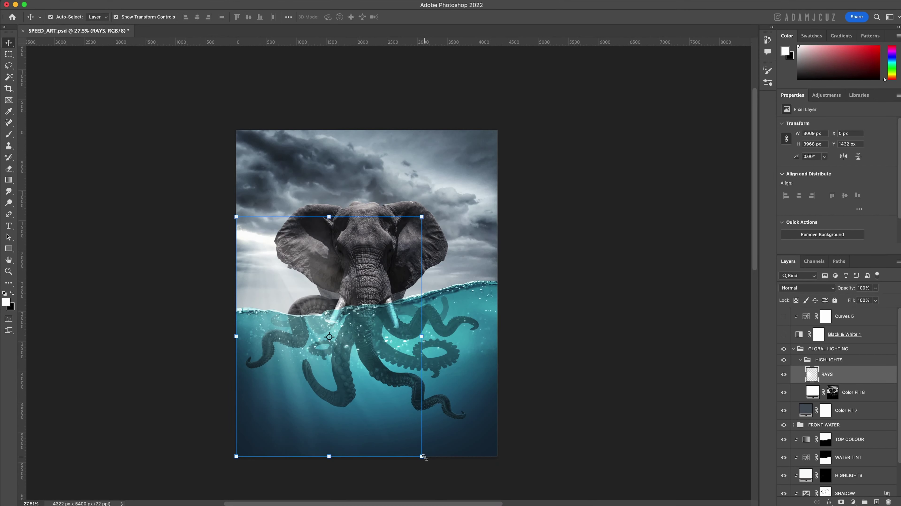
left_click_drag(423, 457, 439, 472)
left_click_drag(448, 213, 437, 205)
left_click_drag(414, 238, 412, 235)
left_click_drag(444, 464, 447, 467)
left_click_drag(292, 237, 296, 240)
left_click(446, 16)
Step: Set the RAYS layer's opacity to 75% and save the document
left_click(840, 288)
type("75")
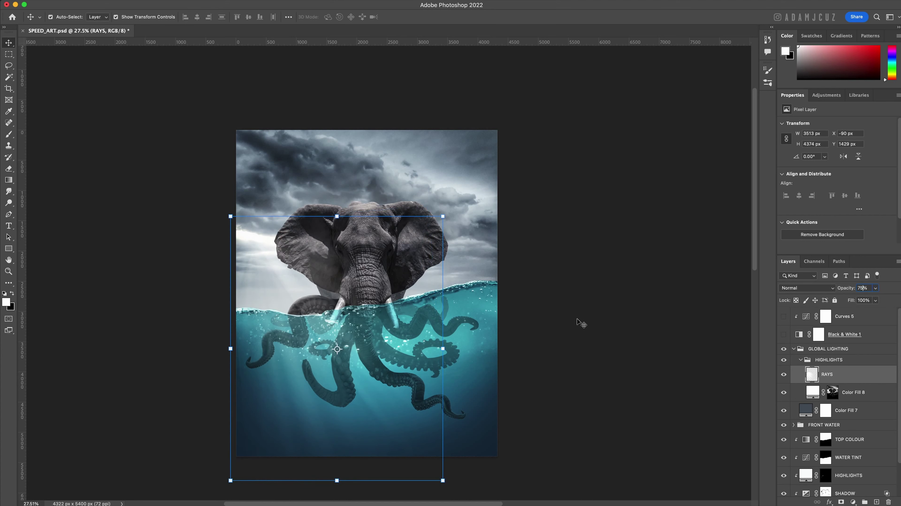
left_click(577, 319)
key("super+s")
Step: Distort the RAYS layer's corners so the rays narrow at the top and fan out toward the lower right, and save
scroll(269, 349, "down", 1)
left_click(269, 349)
left_click_drag(235, 230, 237, 239)
left_click_drag(425, 466, 457, 466)
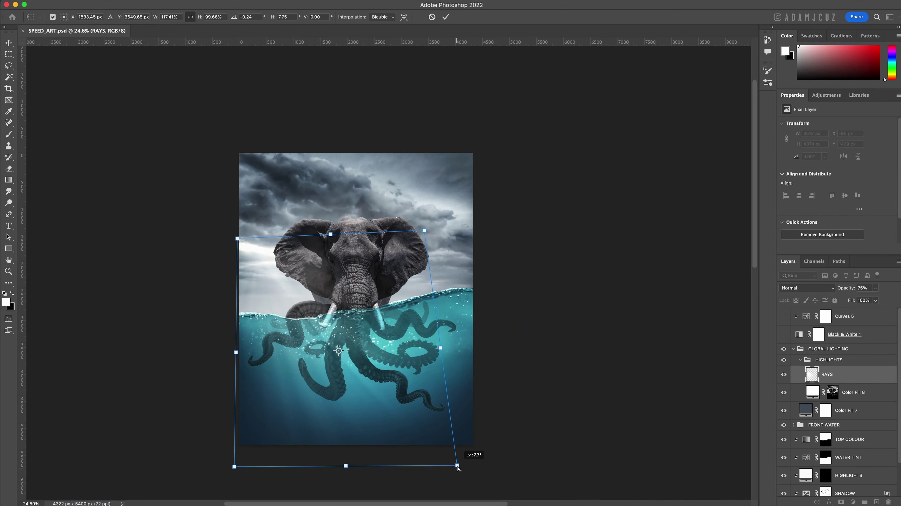
scroll(457, 466, "down", 2)
left_click_drag(424, 210, 392, 233)
left_click_drag(457, 446, 476, 457)
left_click_drag(238, 219, 244, 218)
left_click_drag(394, 234, 392, 244)
left_click_drag(236, 449, 230, 454)
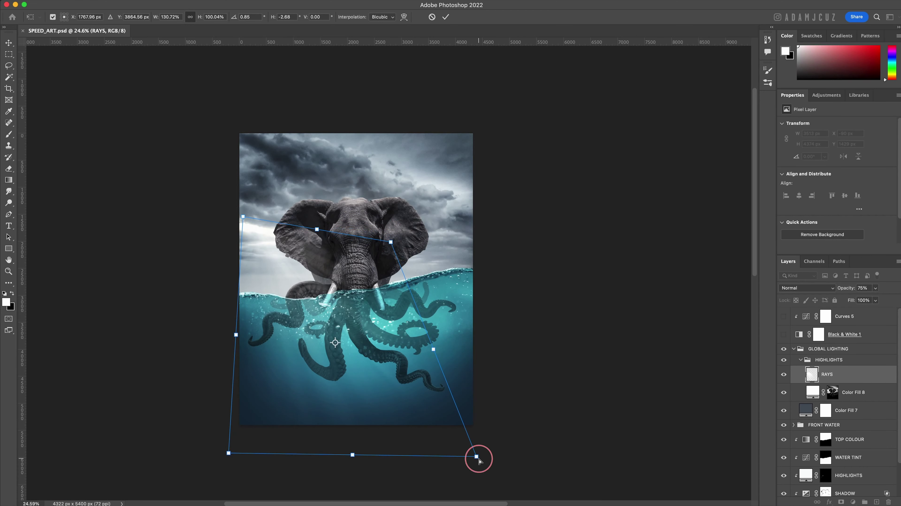
left_click_drag(479, 459, 467, 462)
key("Return")
key("super+s")
Step: Create a new layer named GLOWS above RAYS in the HIGHLIGHTS group
scroll(335, 277, "up", 3)
scroll(335, 277, "down", 2)
scroll(855, 431, "down", 3)
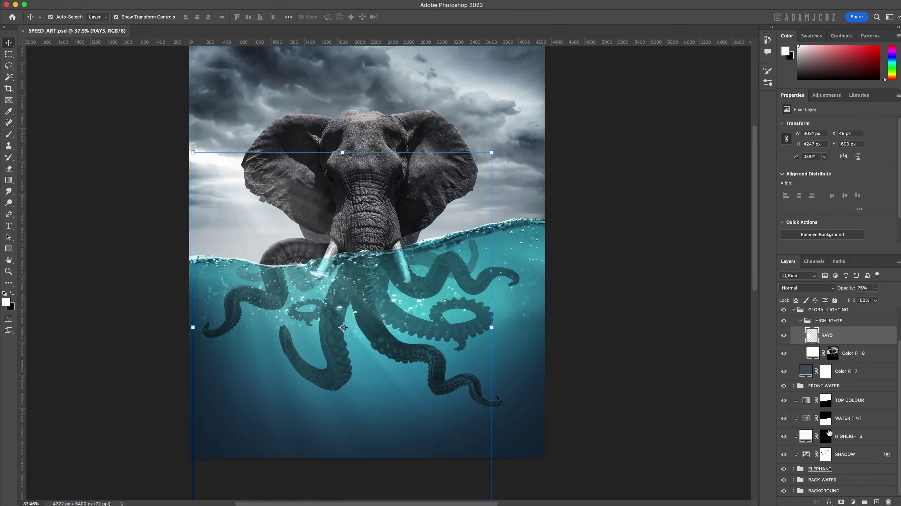
scroll(829, 437, "up", 2)
left_click(829, 360)
left_click(877, 501)
double_click(829, 374)
type("GLOWS")
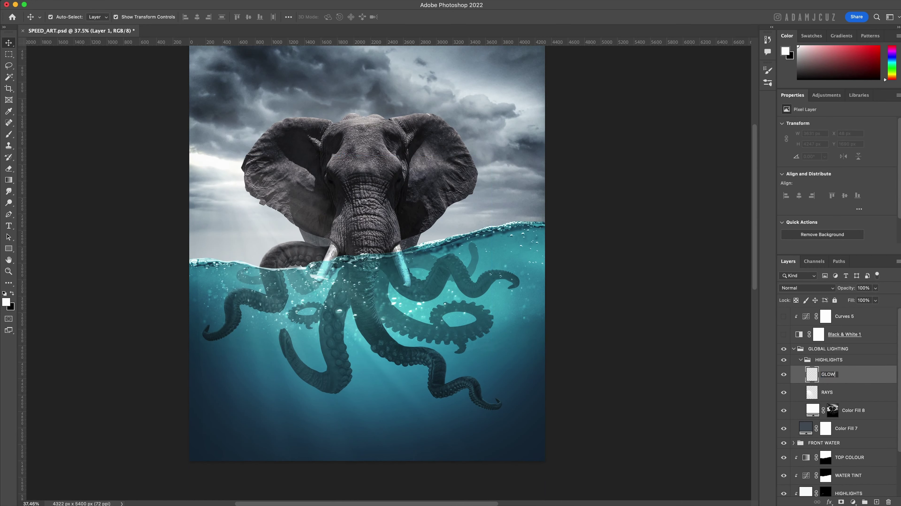
key("Return")
Step: Set up a Soft Round brush with 10% flow and a size of about 1028 px
key("b")
left_click(63, 16)
scroll(85, 141, "up", 10)
scroll(21, 129, "up", 5)
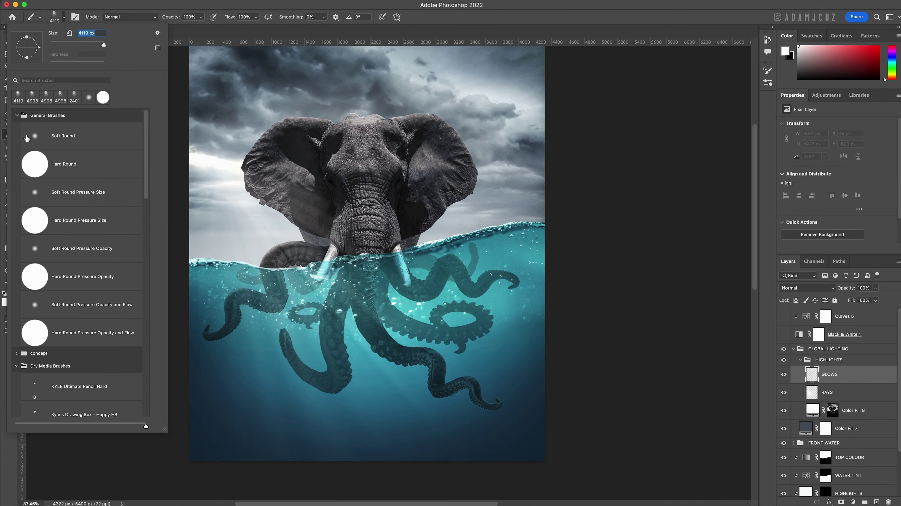
left_click(21, 134)
left_click(228, 16)
left_click_drag(350, 289, 231, 289, "ctrl+alt")
Step: Paint soft white glows on the GLOWS layer in the sky around the elephant and in the water, varying the brush size
left_click(236, 167)
left_click(298, 235)
left_click(421, 244)
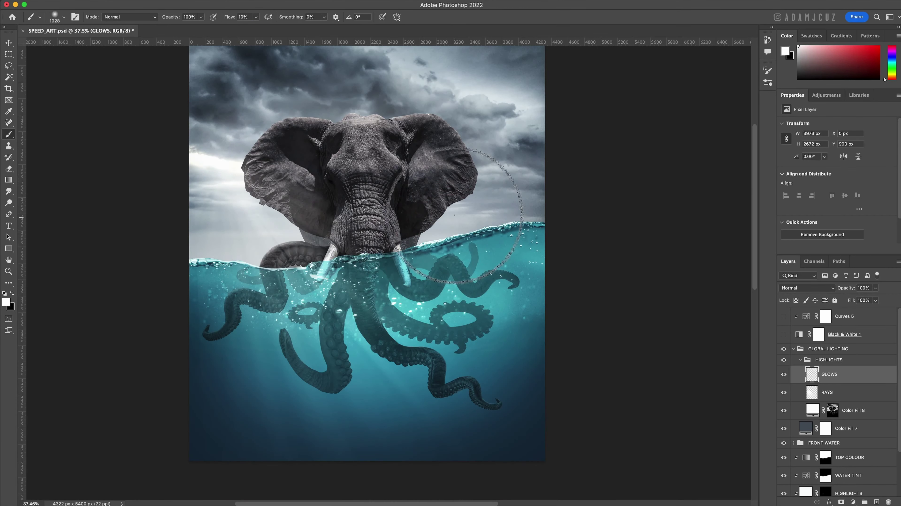
scroll(505, 117, "up", 1)
left_click(505, 112)
scroll(505, 112, "down", 1)
left_click(440, 348)
left_click_drag(410, 312, 418, 311, "ctrl+alt")
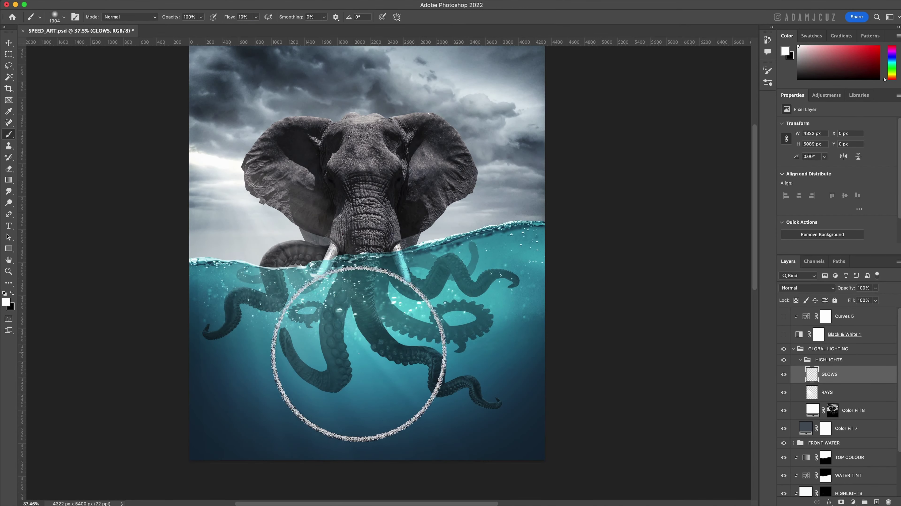
left_click(359, 352)
scroll(411, 294, "up", 1)
left_click_drag(293, 238, 269, 239, "ctrl+alt")
left_click_drag(242, 186, 228, 187, "ctrl+alt")
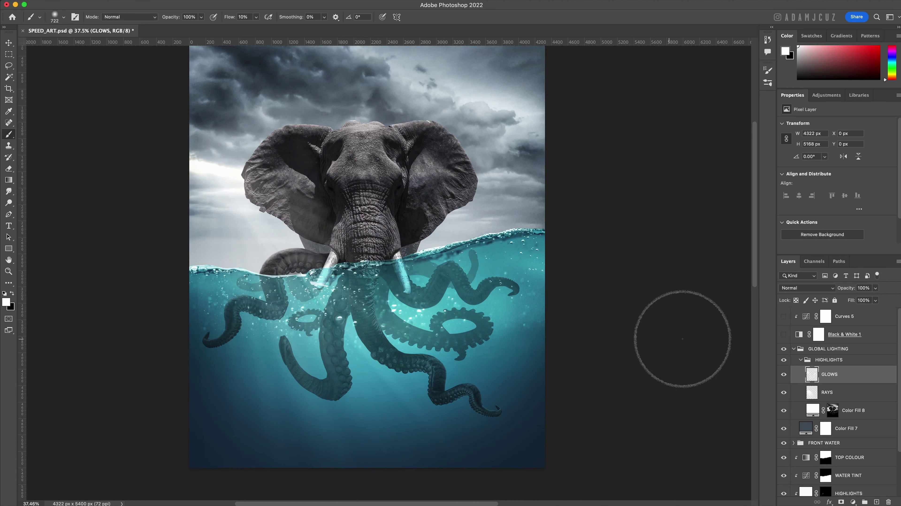
Step: Add a layer mask to the HIGHLIGHTS group, brush black over the elephant's left-hand ear at about 407 px, and save
left_click(841, 360)
left_click(841, 501)
left_click_drag(338, 204, 312, 214, "ctrl+alt")
left_click_drag(309, 213, 317, 213, "ctrl+alt")
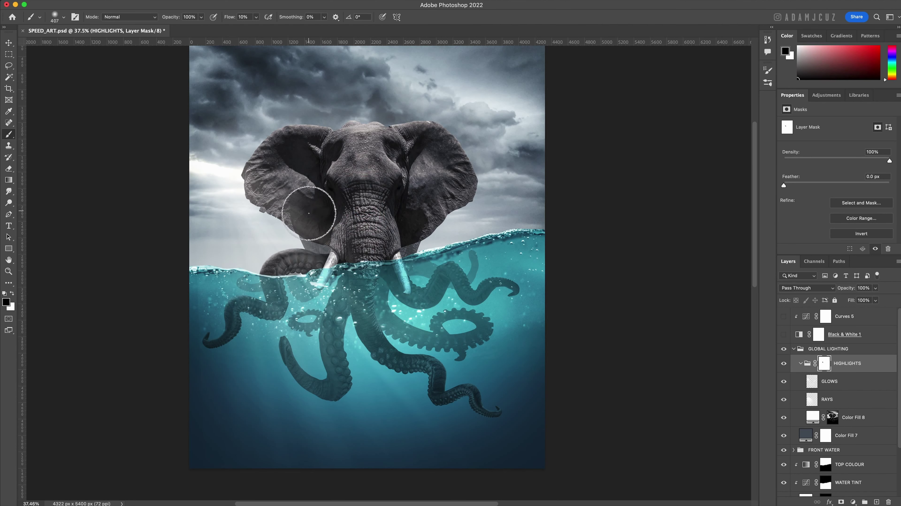
scroll(404, 207, "up", 1)
key("super+s")
Step: Collapse the HIGHLIGHTS group and add a white Solid Color fill layer above it, clipped to the group
left_click(800, 363)
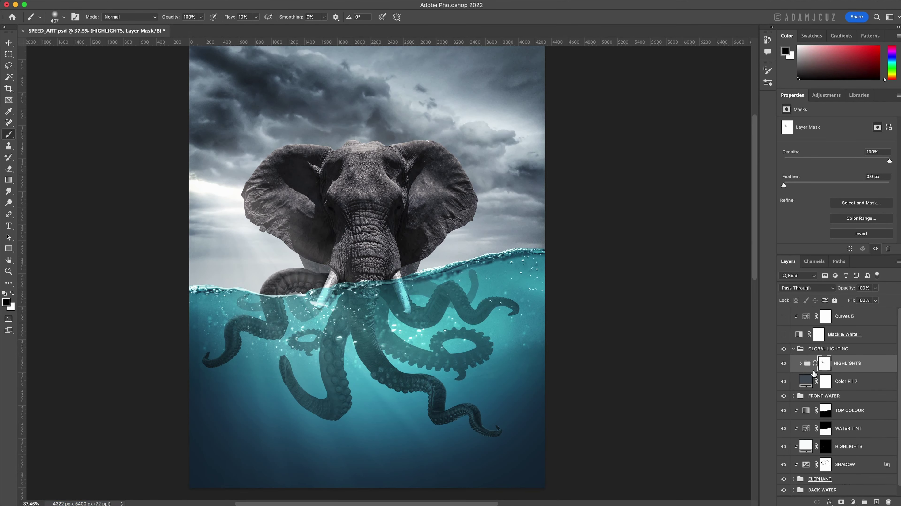
left_click(854, 502)
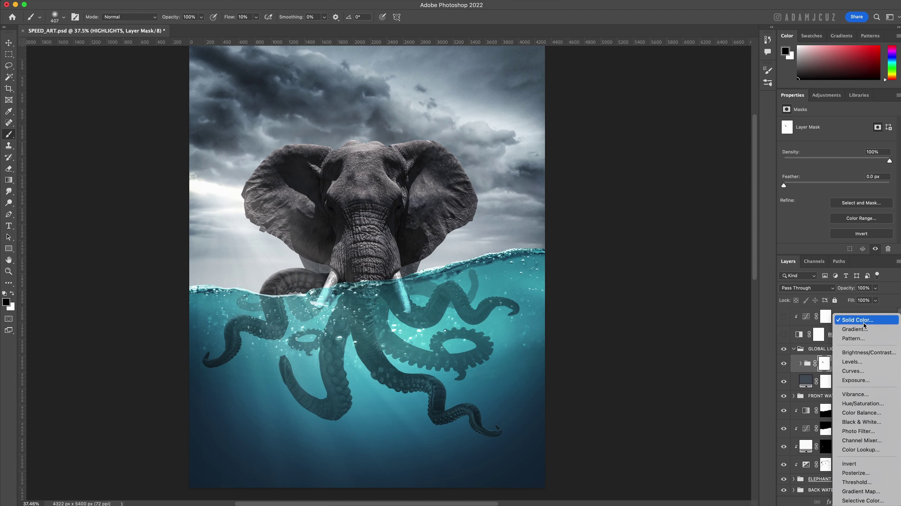
left_click(872, 339)
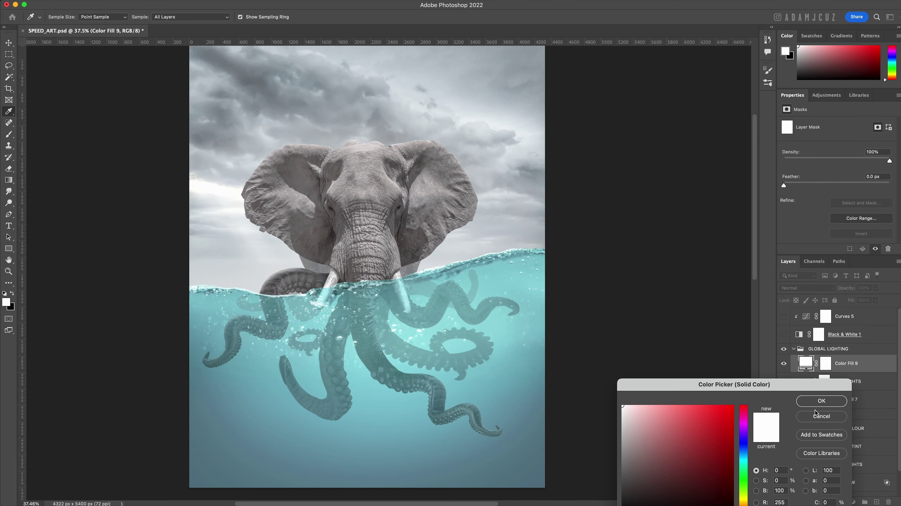
key("Return")
key("b")
left_click(808, 372, "alt")
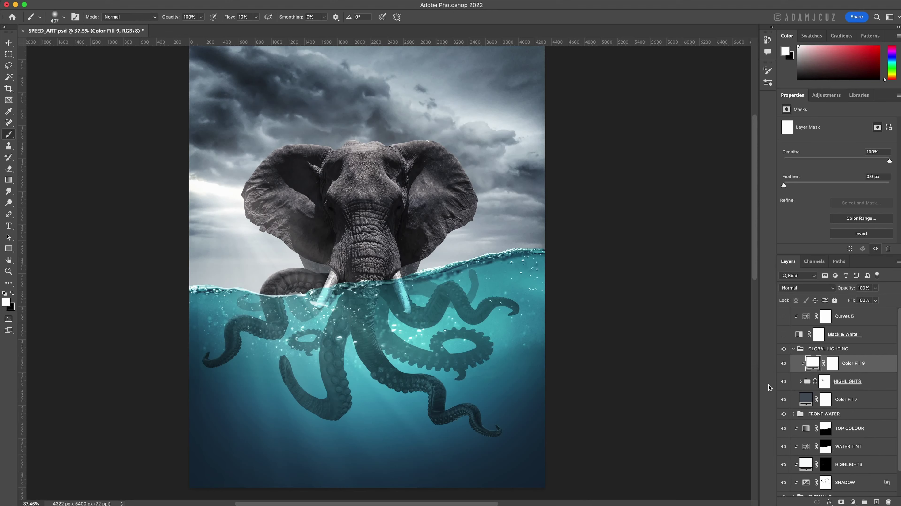
Step: Change the clipped fill's colour to pale cream #fff7ea, save, and compare the image with GLOBAL LIGHTING hidden and shown
double_click(817, 365)
left_click_drag(753, 385, 709, 248)
left_click_drag(701, 378, 702, 369)
left_click_drag(612, 274, 586, 271)
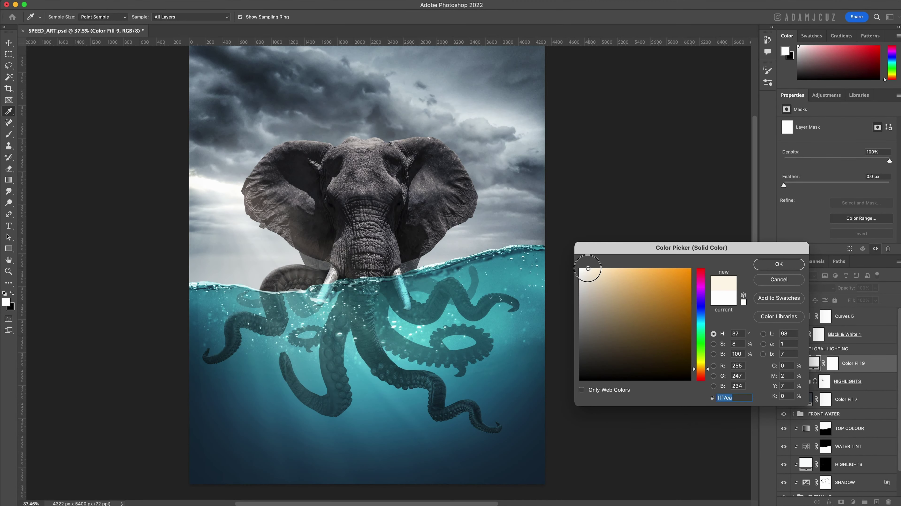
left_click(784, 264)
key("super+s")
scroll(554, 339, "up", 1)
key("v")
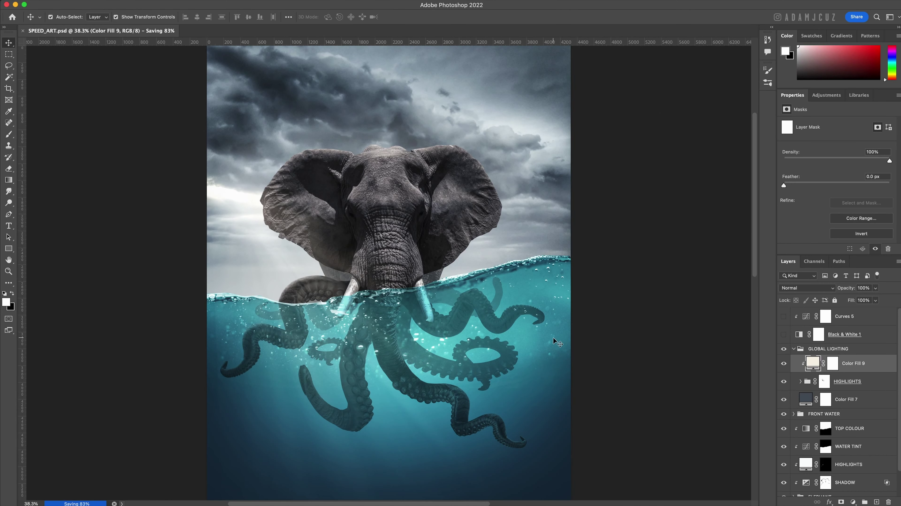
left_click(784, 349)
left_click(785, 350)
Step: Paint black on the HIGHLIGHTS group's mask over the elephant's ears and face with a soft brush up to 829 px, and save
left_click(825, 382)
key("b")
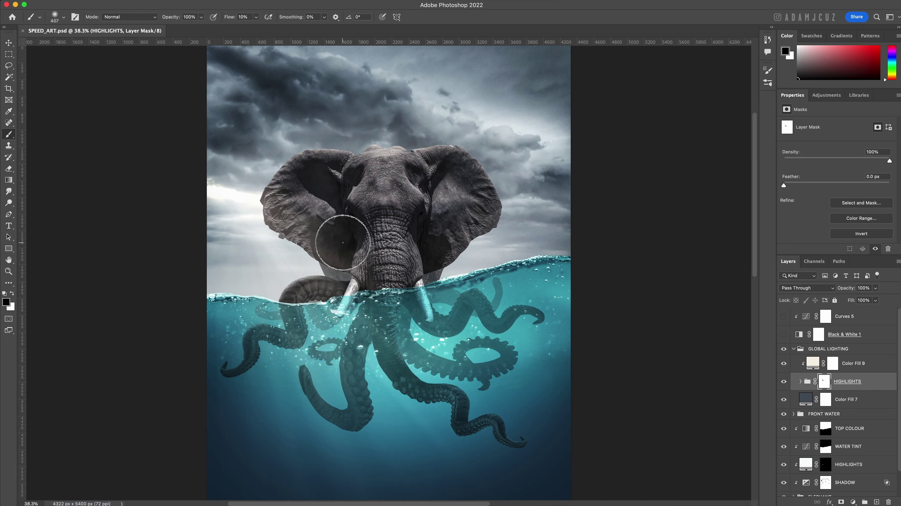
left_click(338, 241)
mouse_move(329, 256)
left_mouse_down()
mouse_move(345, 264)
mouse_move(348, 236)
mouse_move(331, 240)
mouse_move(354, 240)
mouse_move(320, 233)
mouse_move(302, 203)
mouse_move(300, 218)
left_mouse_up()
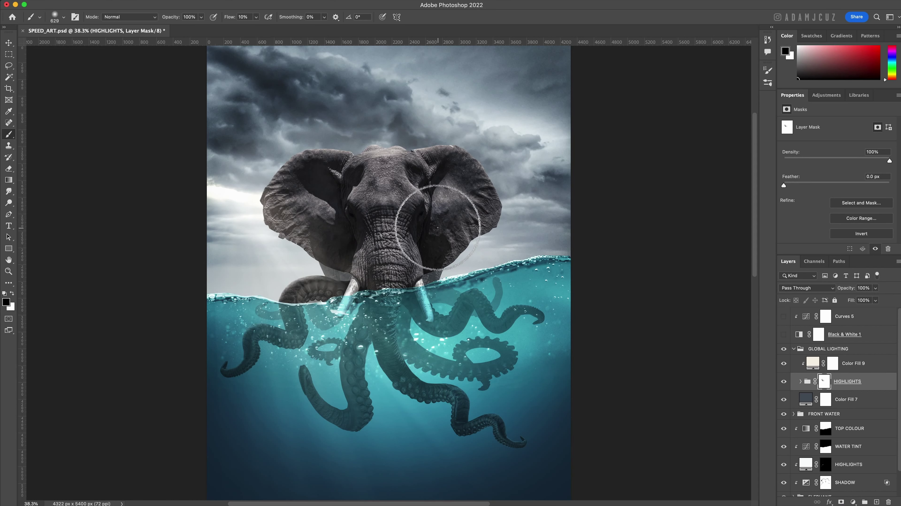
left_click_drag(438, 234, 370, 278)
left_click_drag(356, 182, 306, 207)
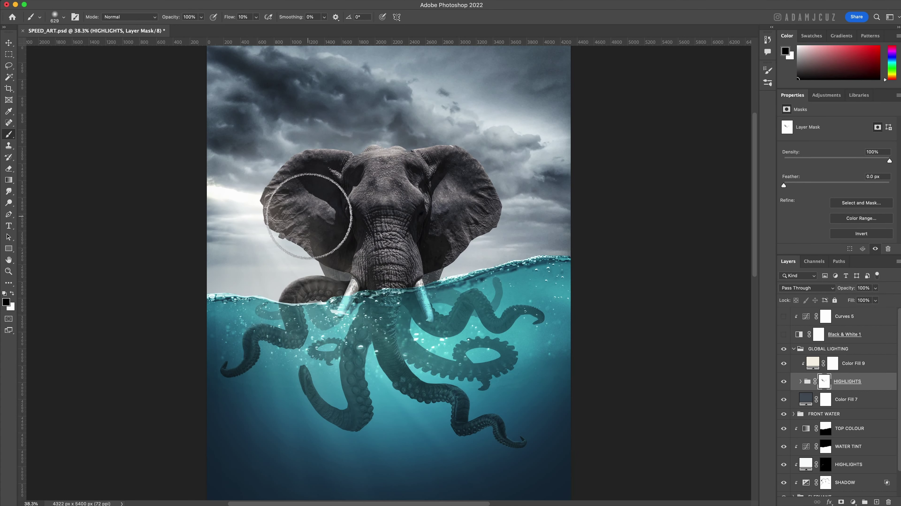
scroll(146, 136, "down", 2)
key("ctrl+s")
Step: Add a layer mask to GLOWS that hides the elephant's silhouette, and make the layer's pixels active for painting
left_click(8, 43)
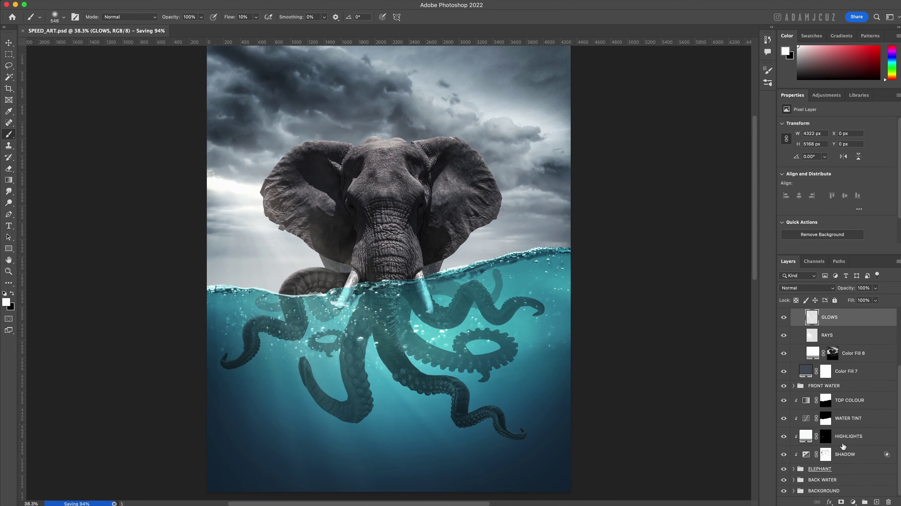
scroll(843, 444, "up", 4)
left_click(842, 501, "alt")
left_click(812, 399)
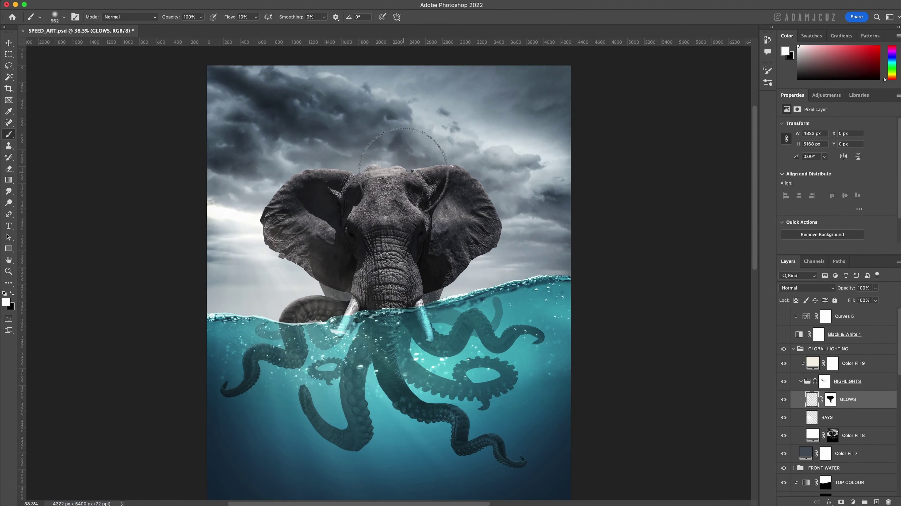
Step: Paint glow around the elephant's left-hand ear on GLOWS, and brush white on its mask along the ear's lower edge
left_click_drag(261, 231, 322, 282)
left_click_drag(280, 208, 297, 207)
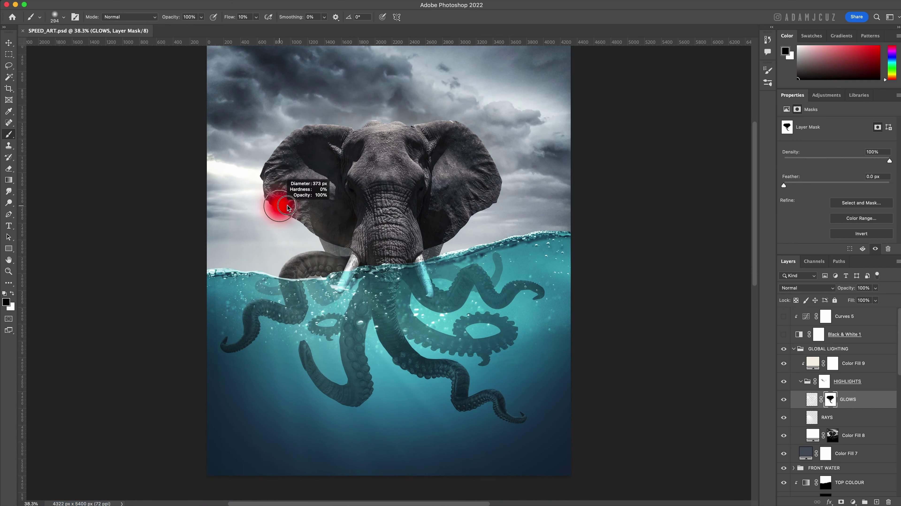
key("x")
mouse_move(275, 204)
left_mouse_down()
mouse_move(256, 196)
mouse_move(287, 225)
left_mouse_up()
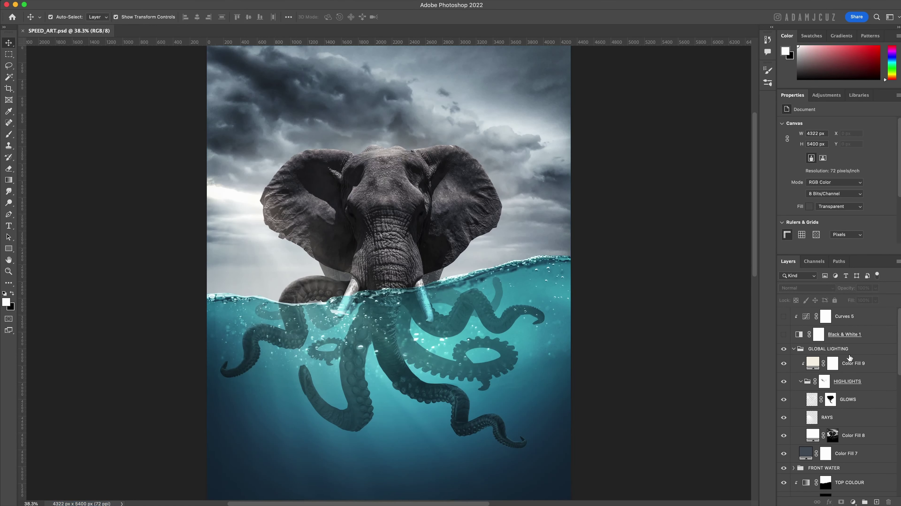
Step: Set the GLOBAL LIGHTING group's blend mode to Overlay at 60% opacity and save the document
left_click(845, 350)
left_click(814, 290)
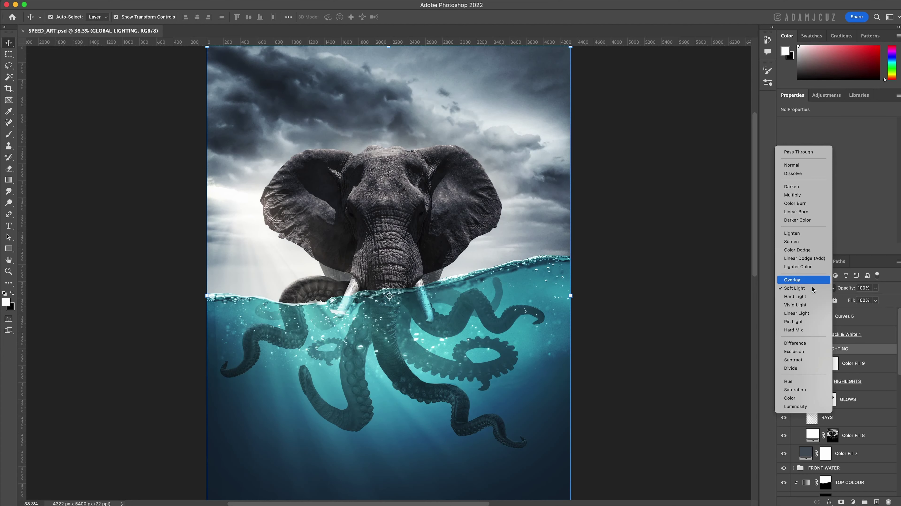
left_click(811, 280)
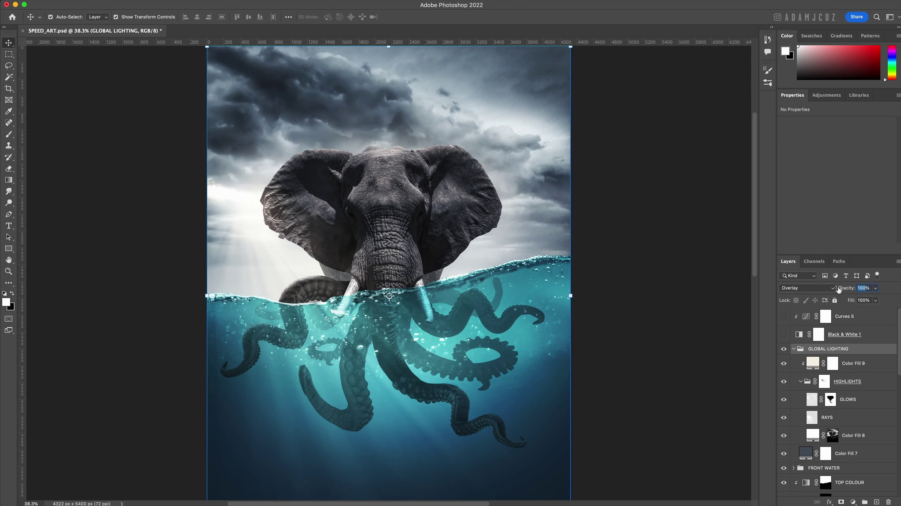
left_click_drag(838, 289, 676, 287)
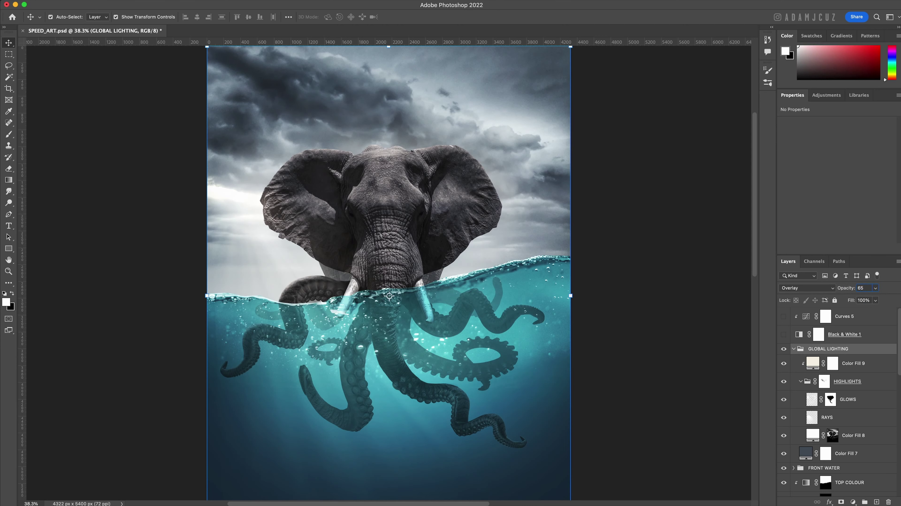
left_click(632, 279)
key("super+s")
left_click(846, 349)
left_click(651, 252)
key("super+s")
Step: Collapse the GLOBAL LIGHTING group and delete the hidden Curves 5 and Black & White 1 layers
left_click(793, 349)
left_click(865, 316)
left_click(872, 335, "shift")
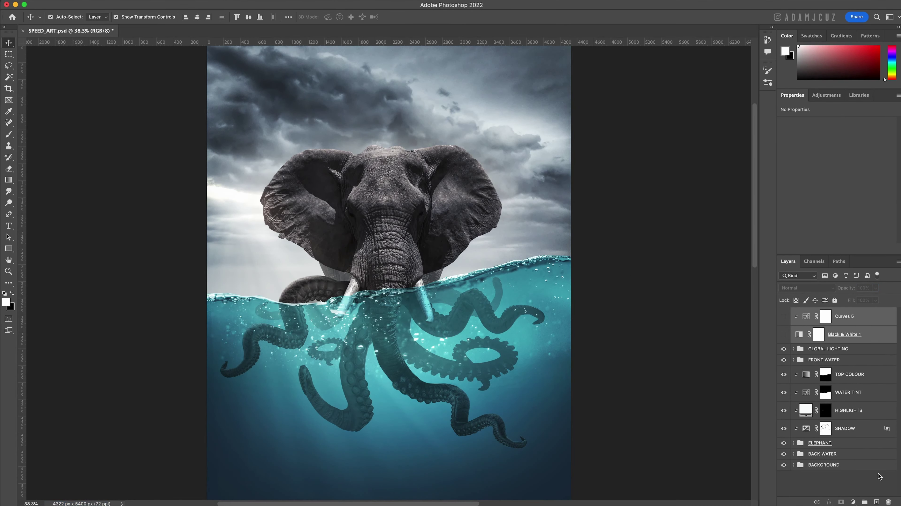
left_click(889, 502)
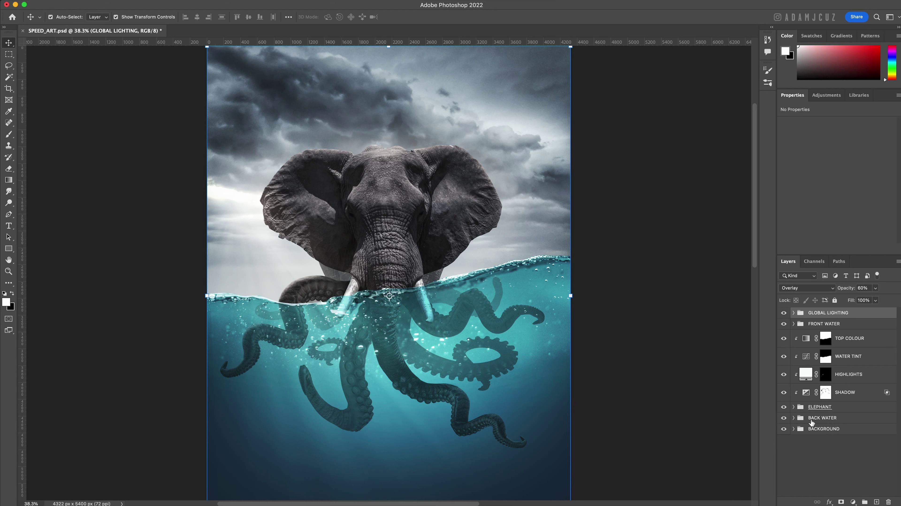
Step: Set the Cyans saturation to -65 in the BACK WATER group's Hue/Saturation 1 adjustment
left_click(793, 418)
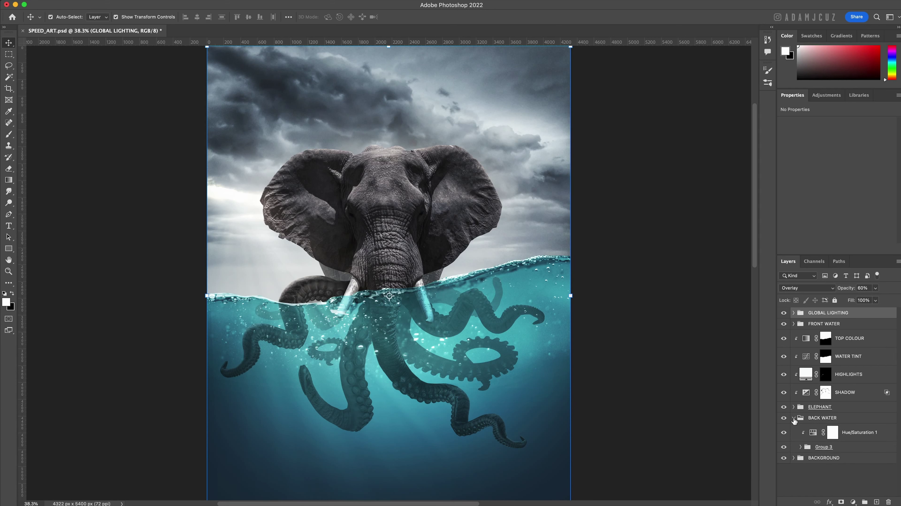
left_click(832, 433)
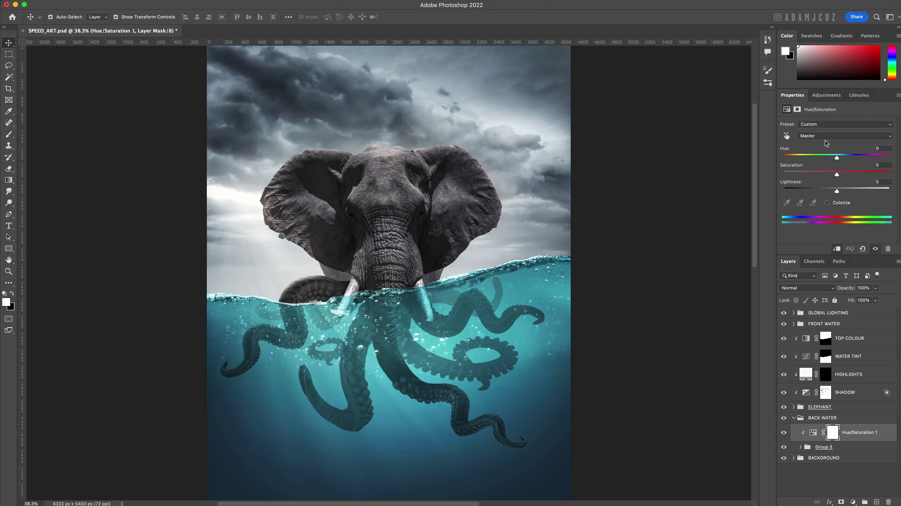
left_click(825, 139)
left_click(828, 177)
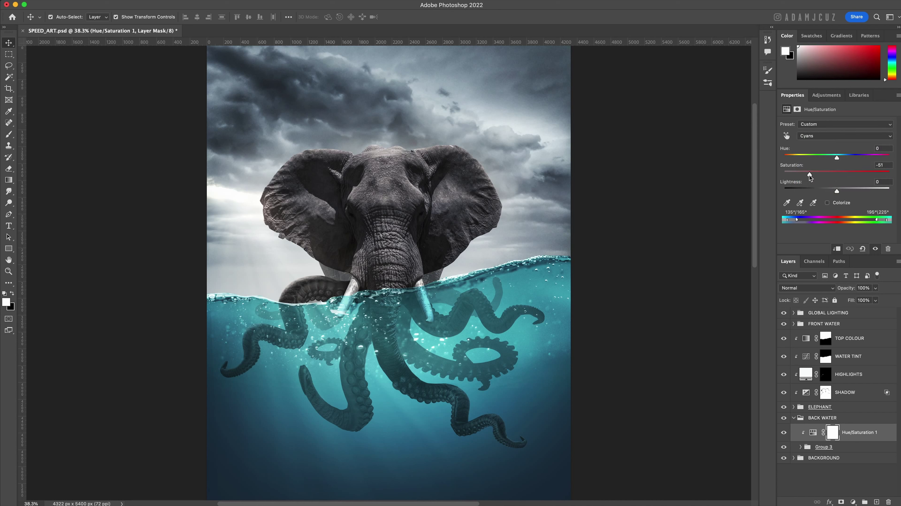
left_click_drag(809, 175, 803, 175)
Step: Set the Master hue of the Hue/Saturation 1 adjustment to -10 and save the document
left_click(845, 136)
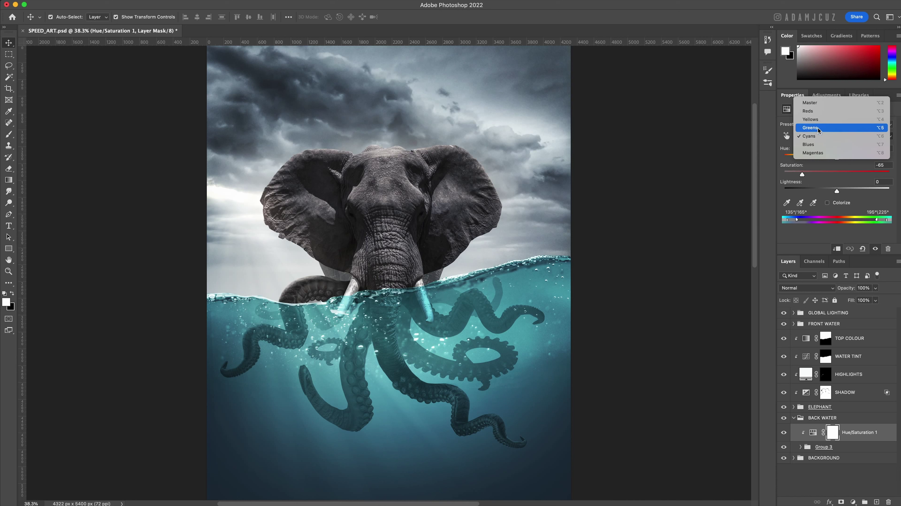
left_click(815, 102)
left_click_drag(837, 158, 833, 159)
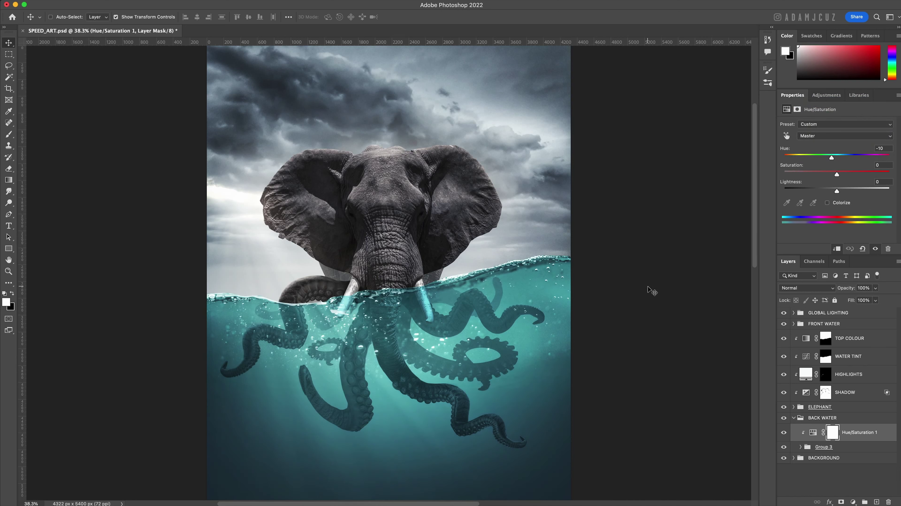
key("super+s")
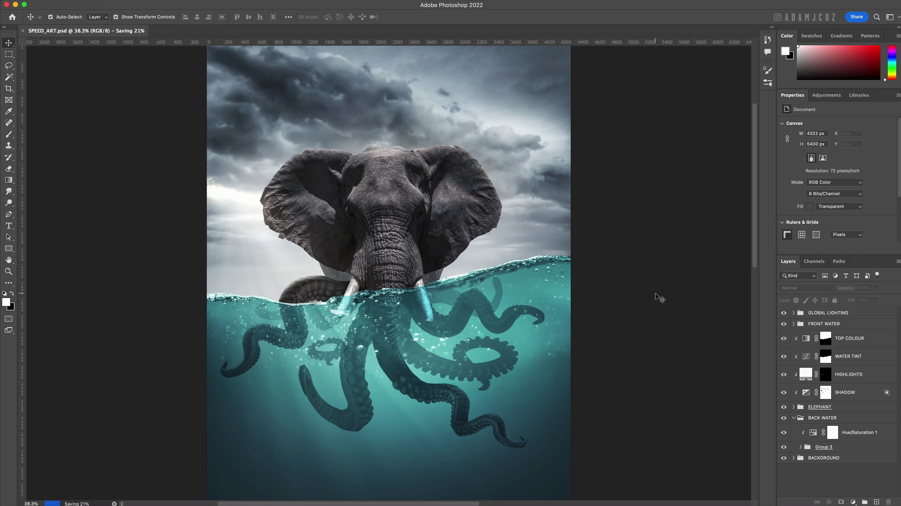